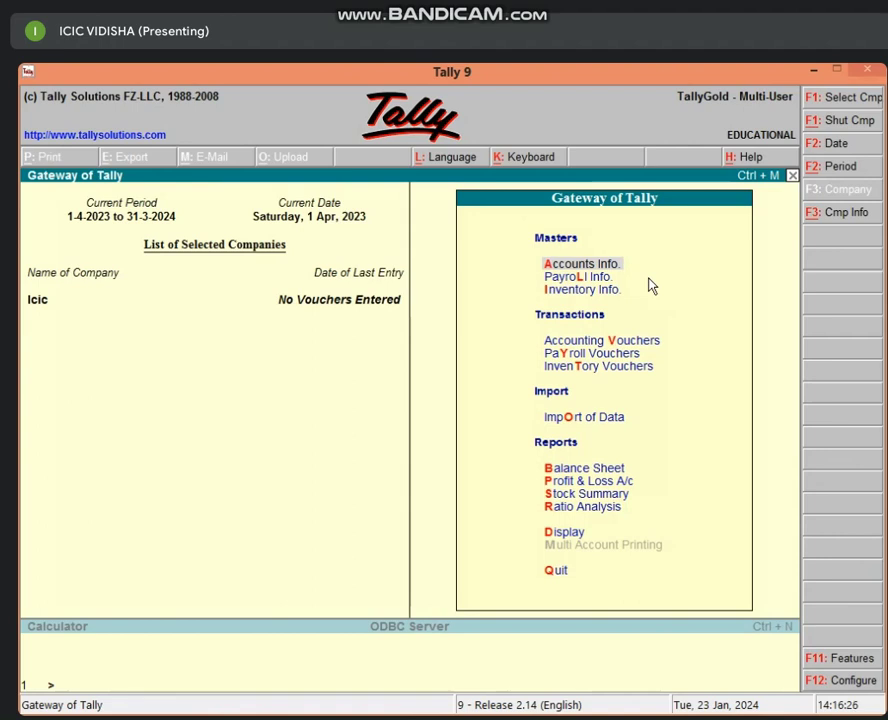
key("Down")
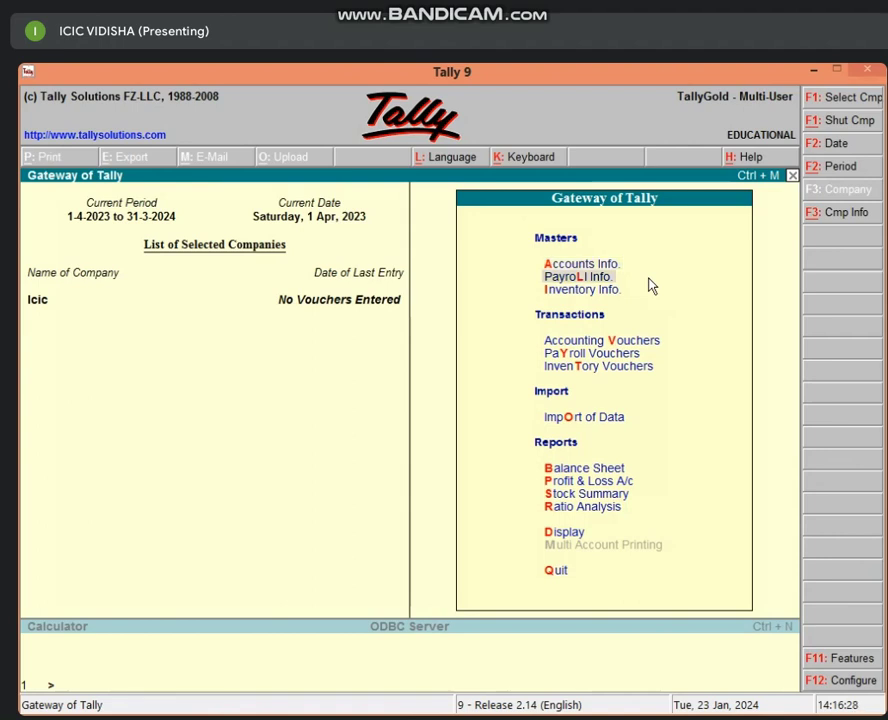
key("Return")
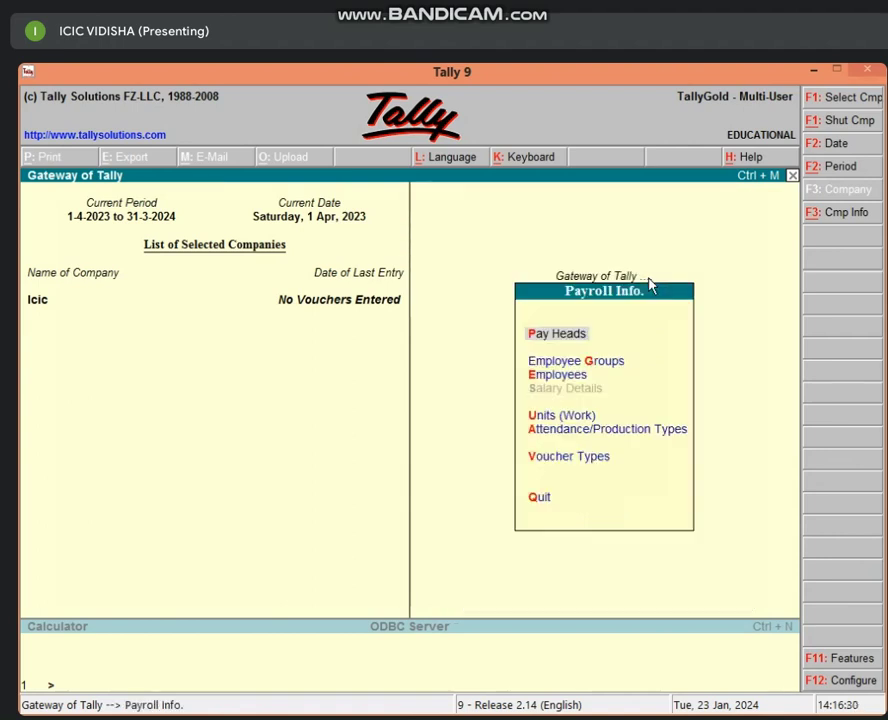
key("Return")
key("Return")
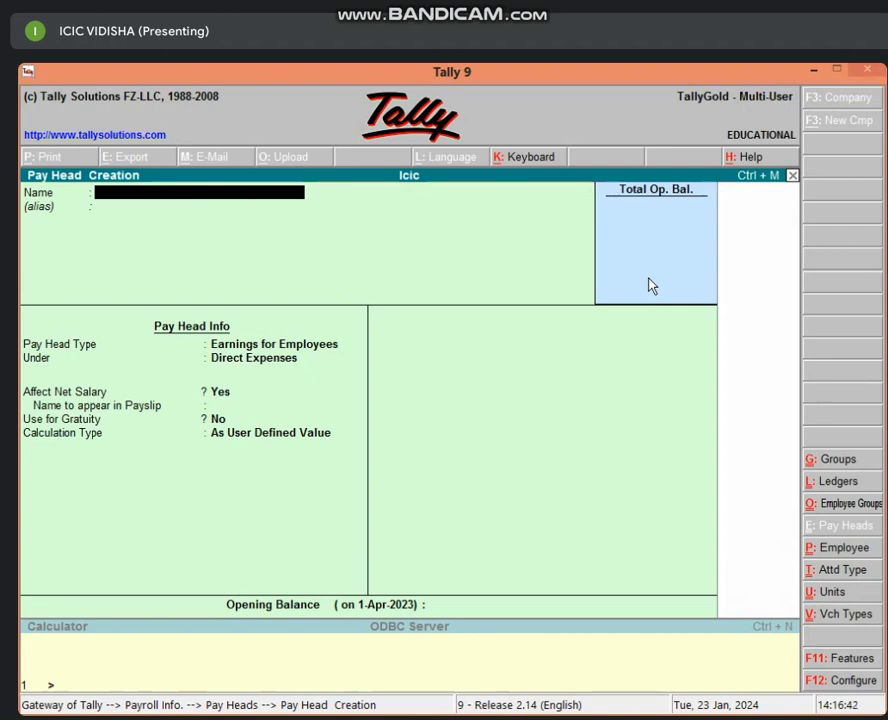
key("Escape")
key("Return")
key("Escape")
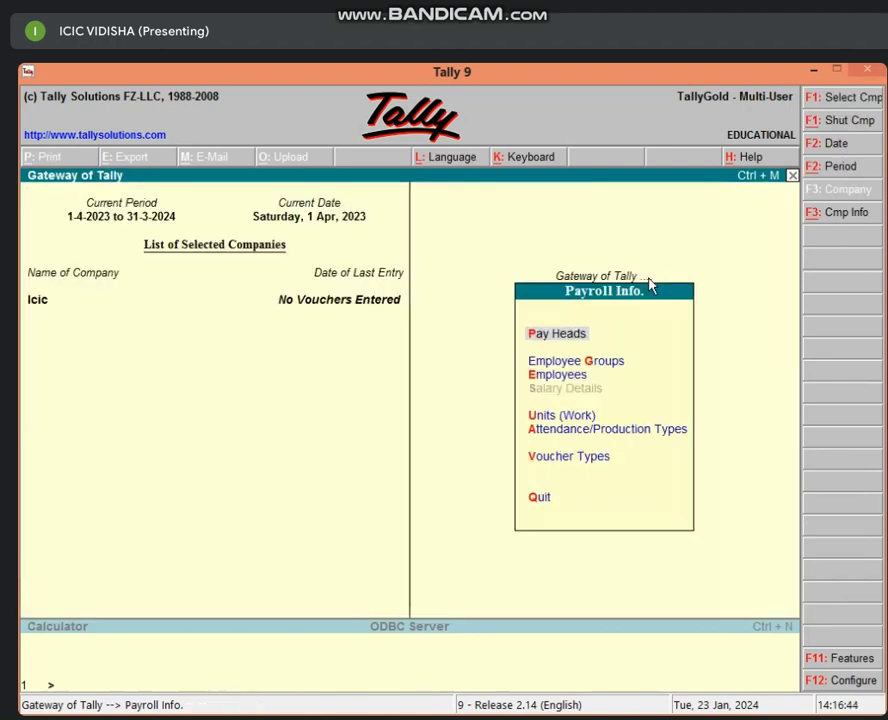
key("Escape")
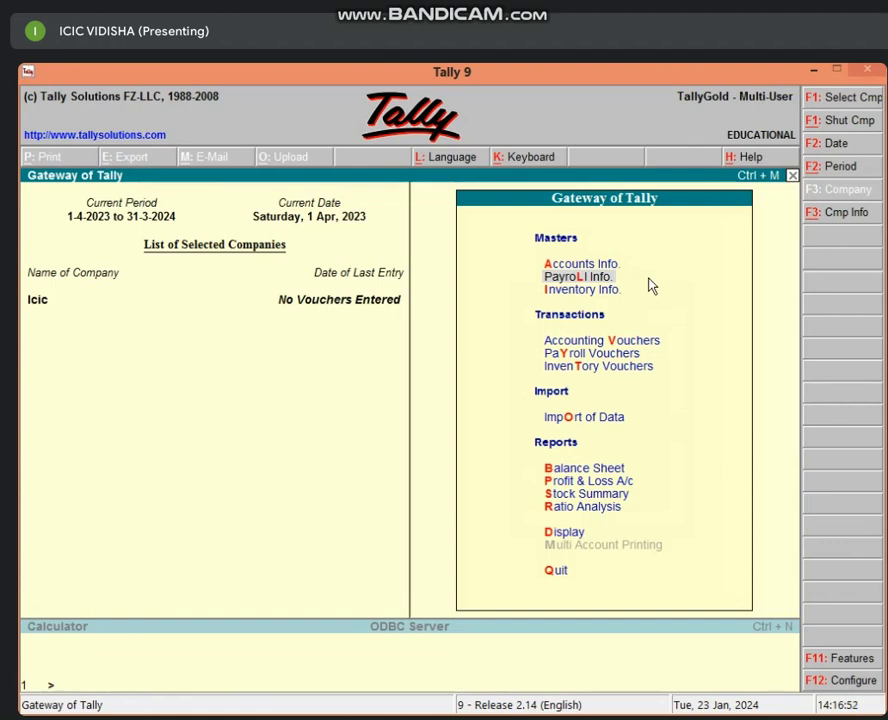
key("Return")
key("Down")
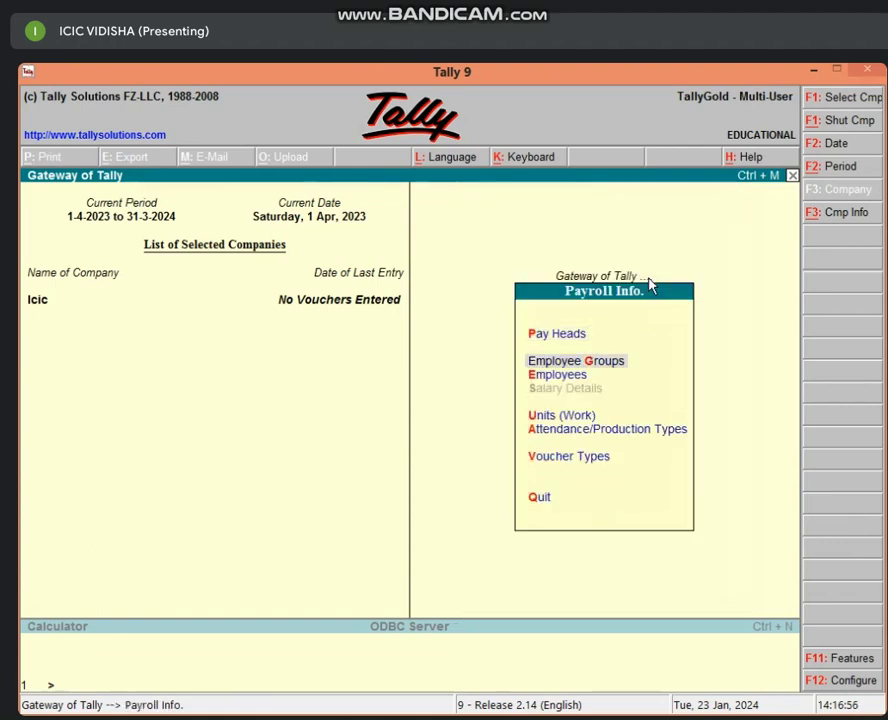
key("Up")
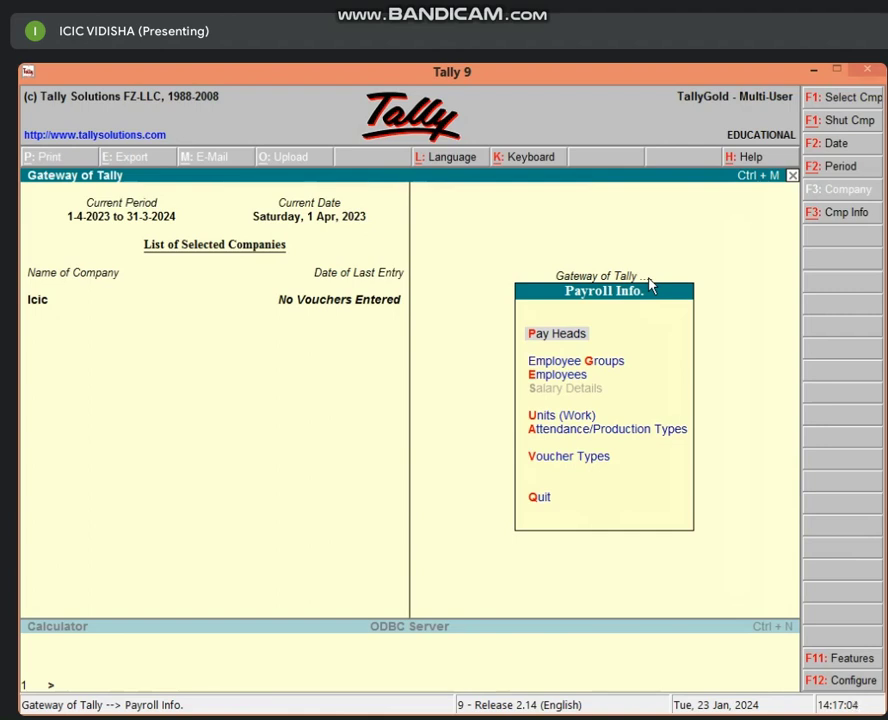
key("Down")
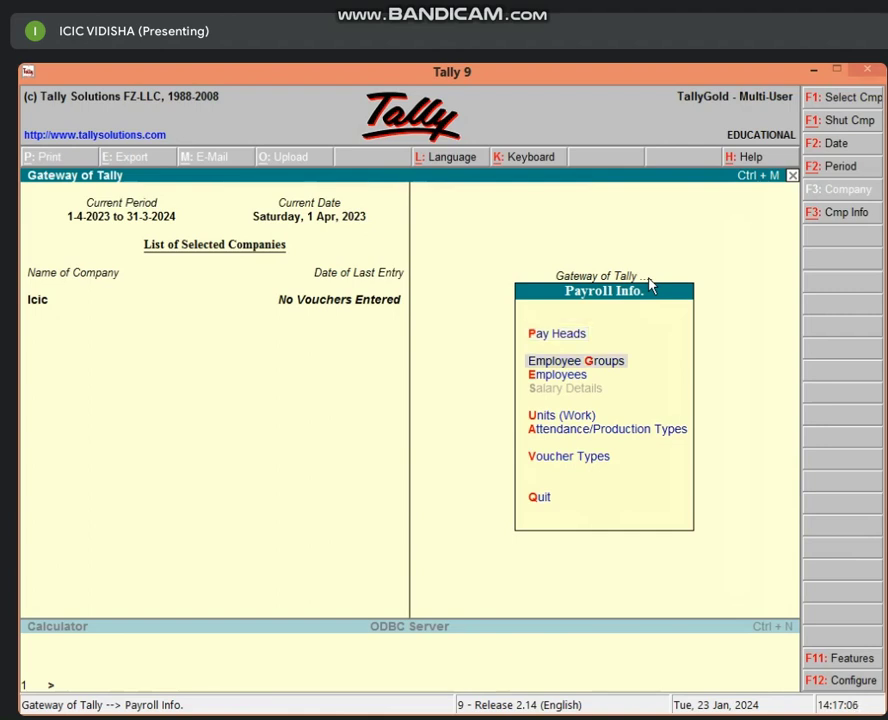
key("Escape")
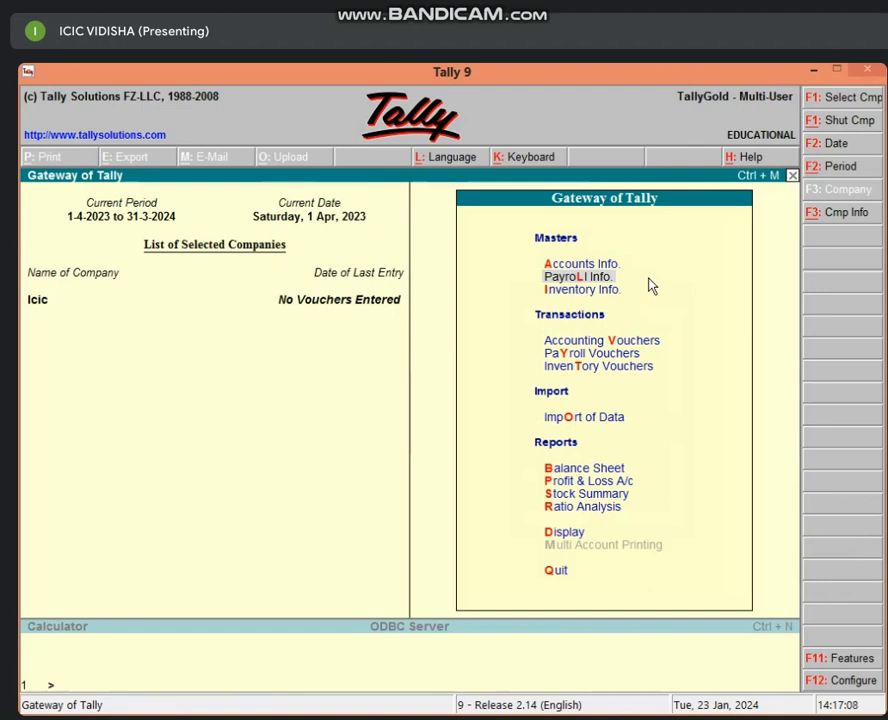
Create a single employee group named DEO under Primary in the payroll masters, and return to the Gateway of Tally.
key("Return")
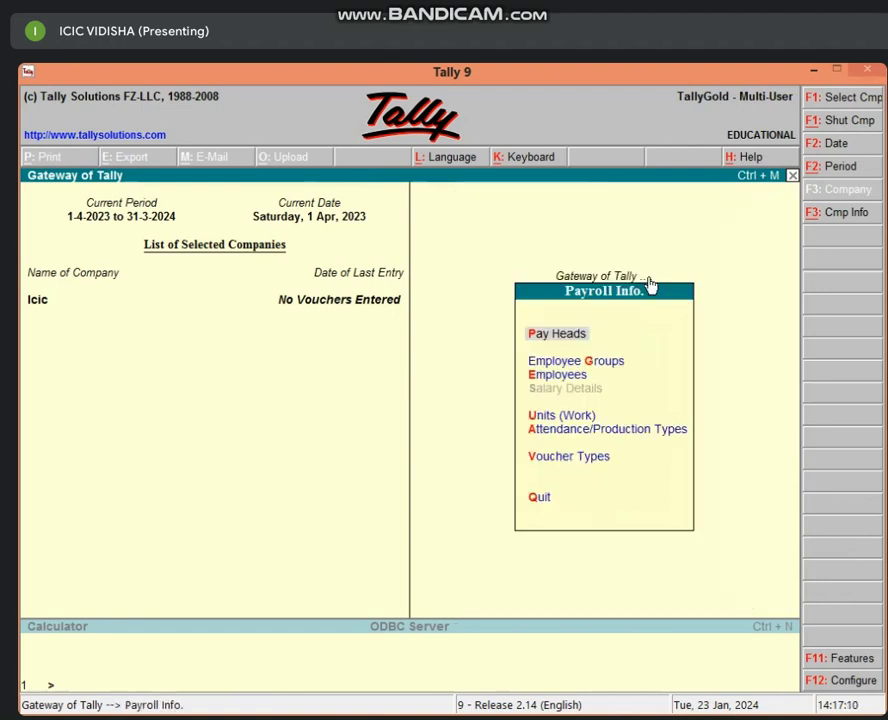
key("g")
key("c")
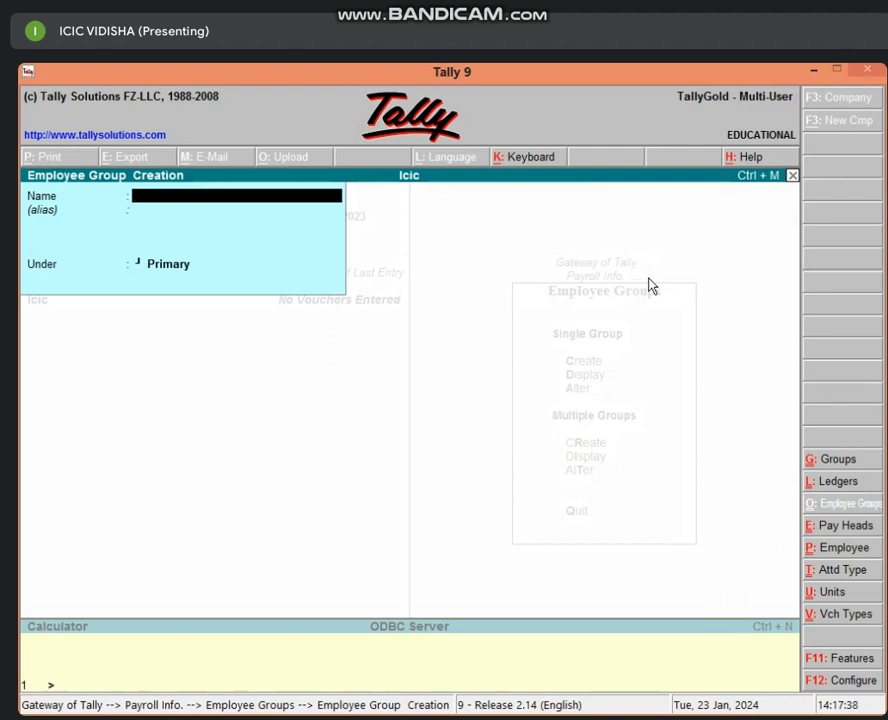
type("DEO")
key("Return")
key("Return")
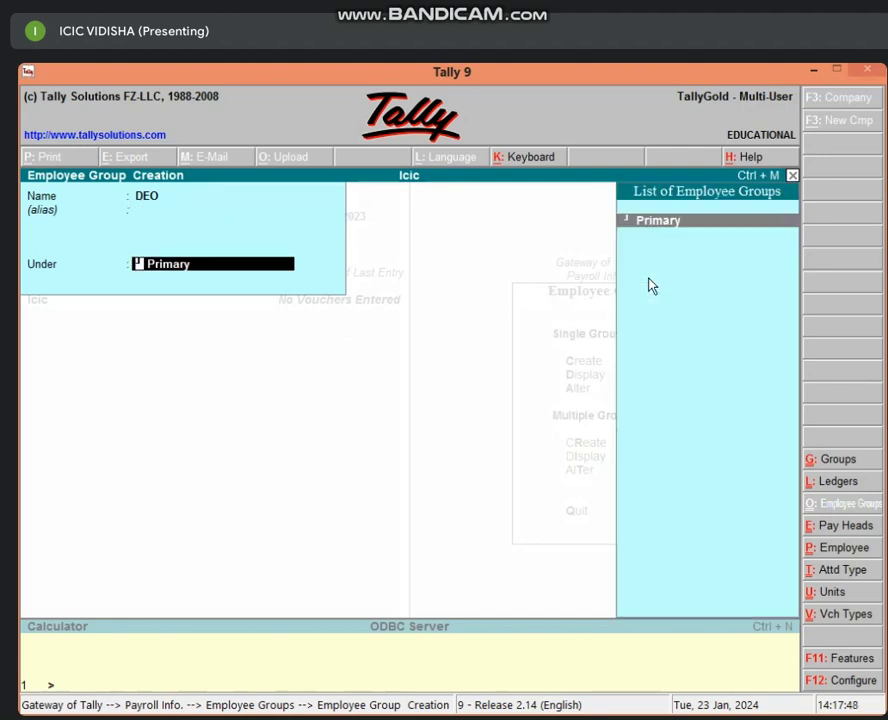
key("Return")
key("Return")
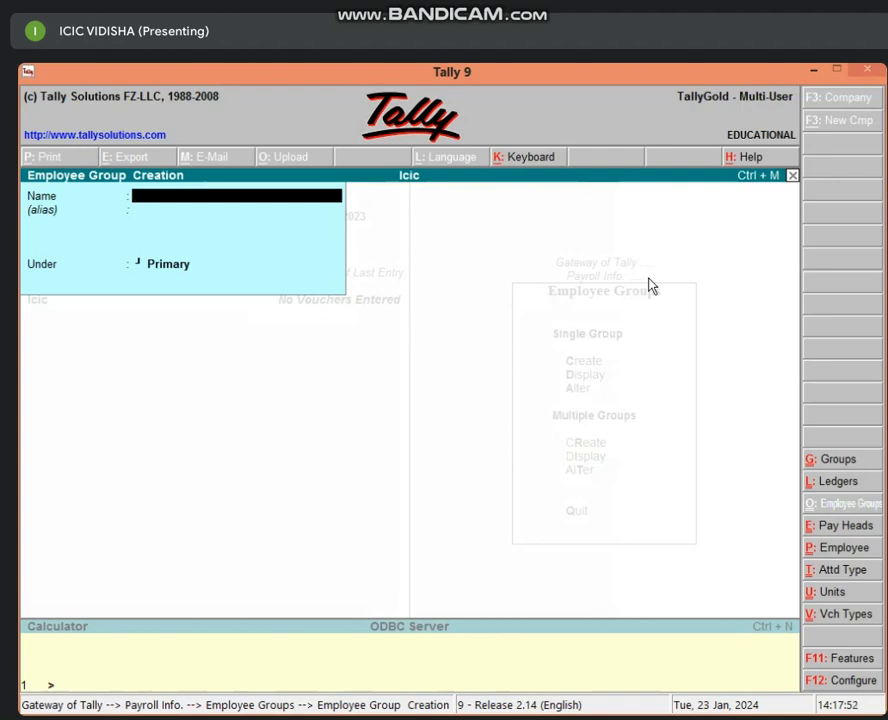
key("Escape")
key("Return")
key("Escape")
key("Escape")
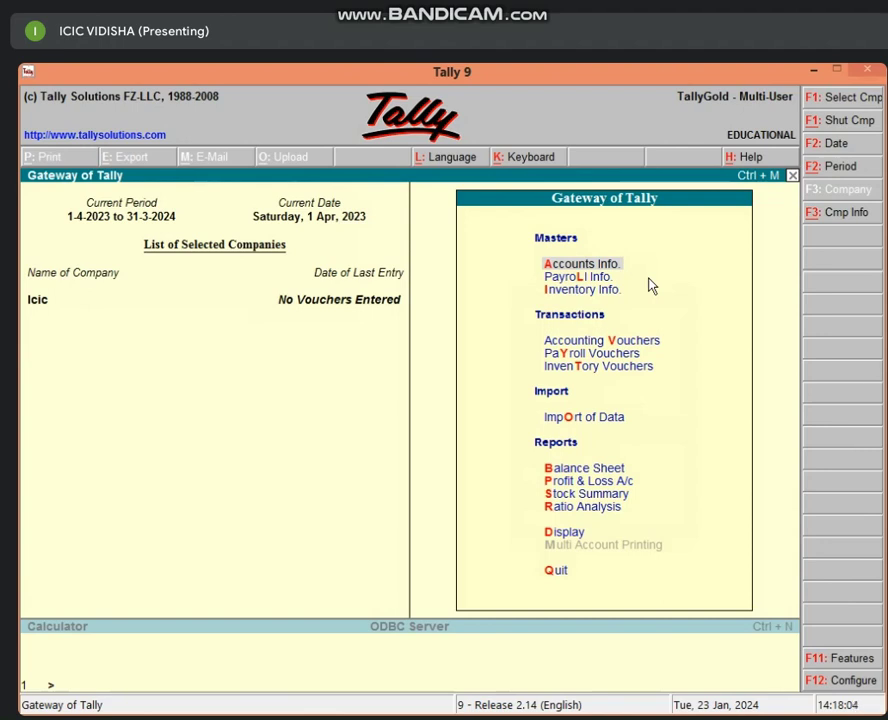
key("Down")
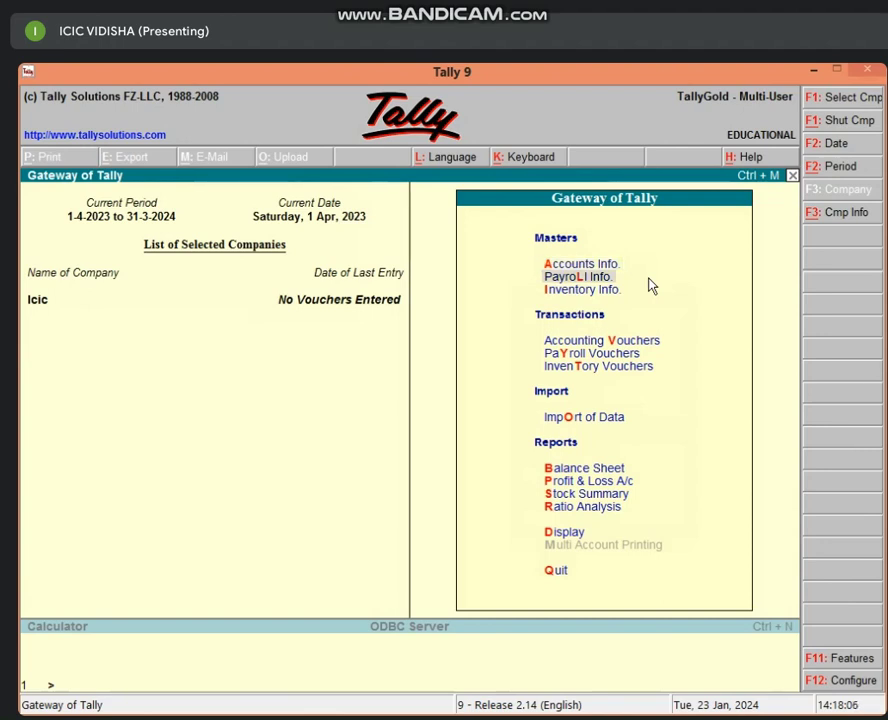
key("Return")
key("Down")
key("Down")
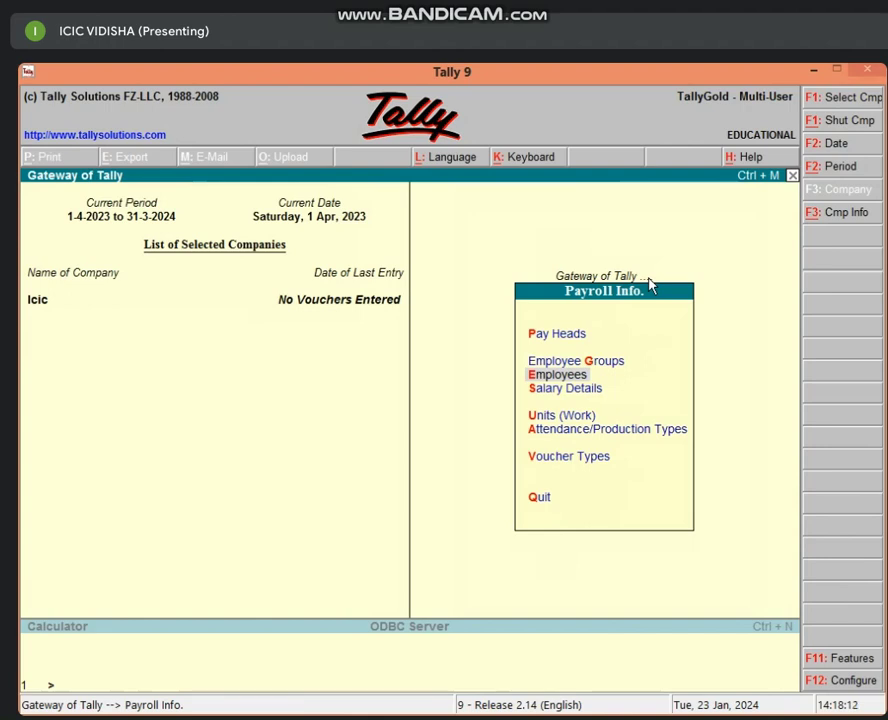
key("Escape")
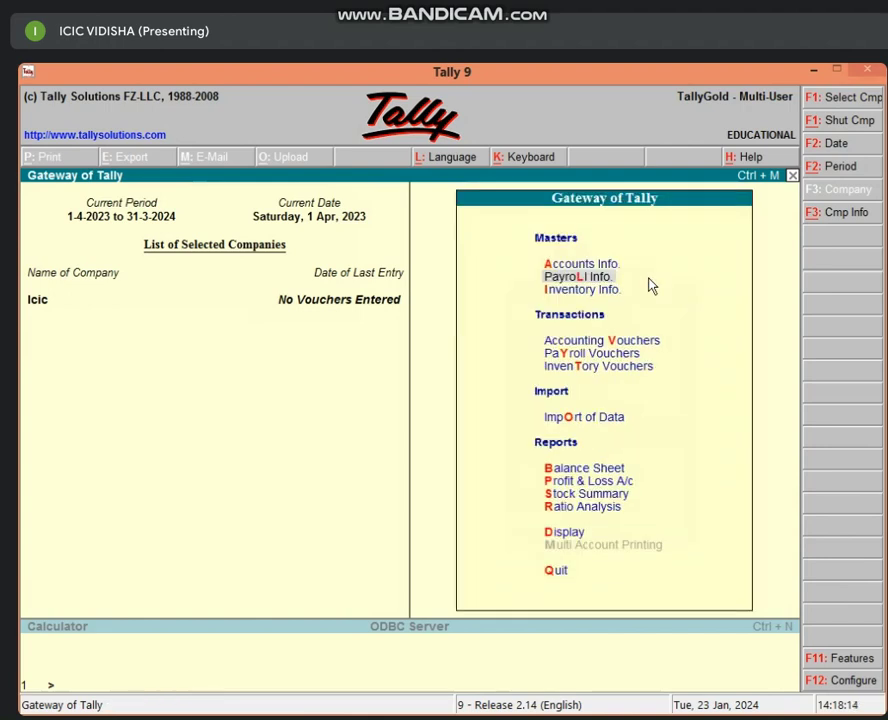
Start a single employee record with the employee's name, placed under the DEO group, keeping 1-Apr-2023 as the date of joining.
key("Return")
key("e")
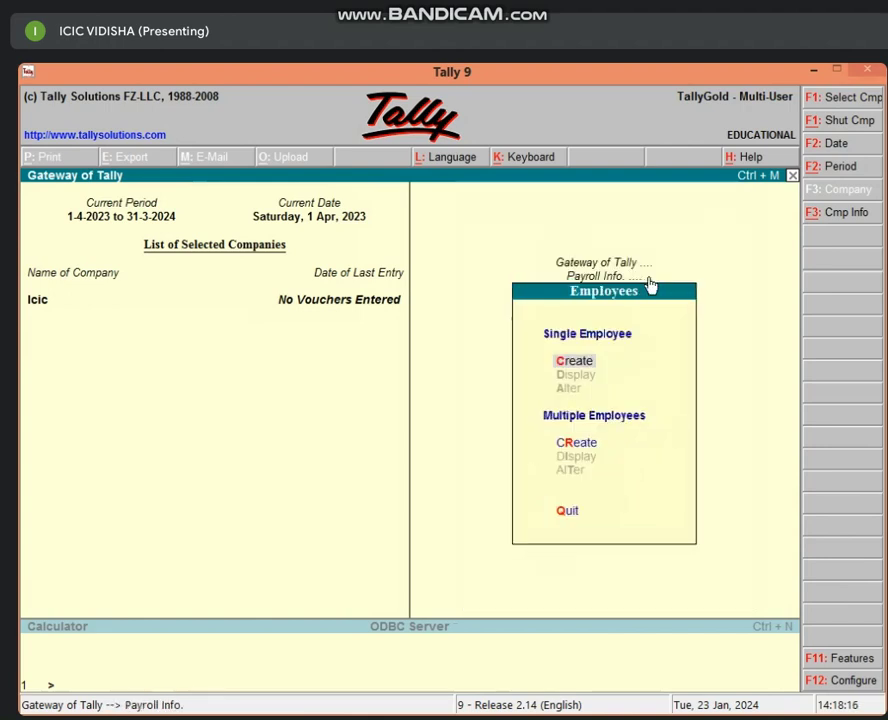
key("Return")
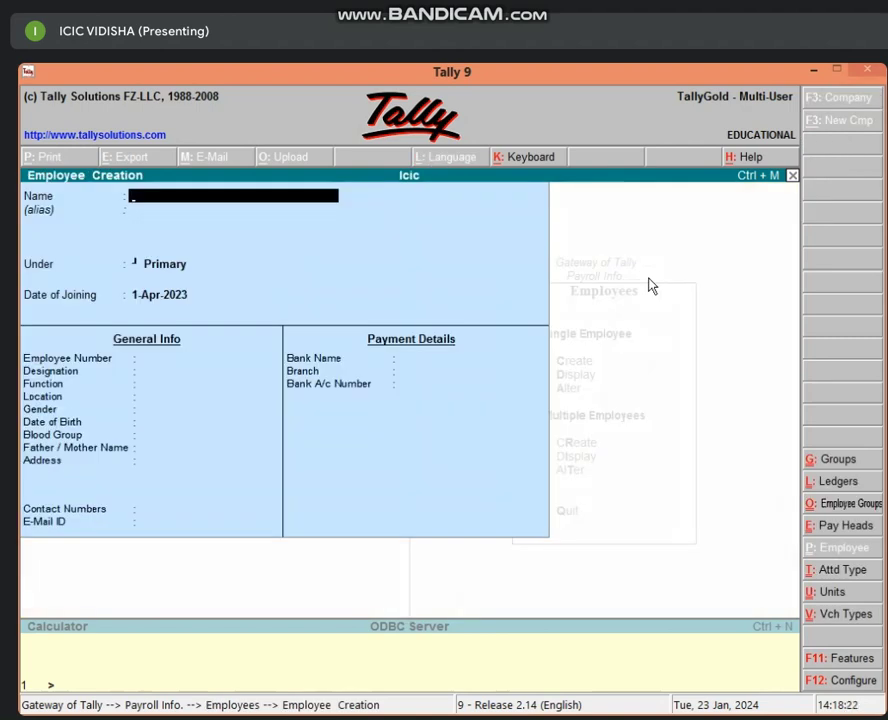
type("SUHAN")
key("Return")
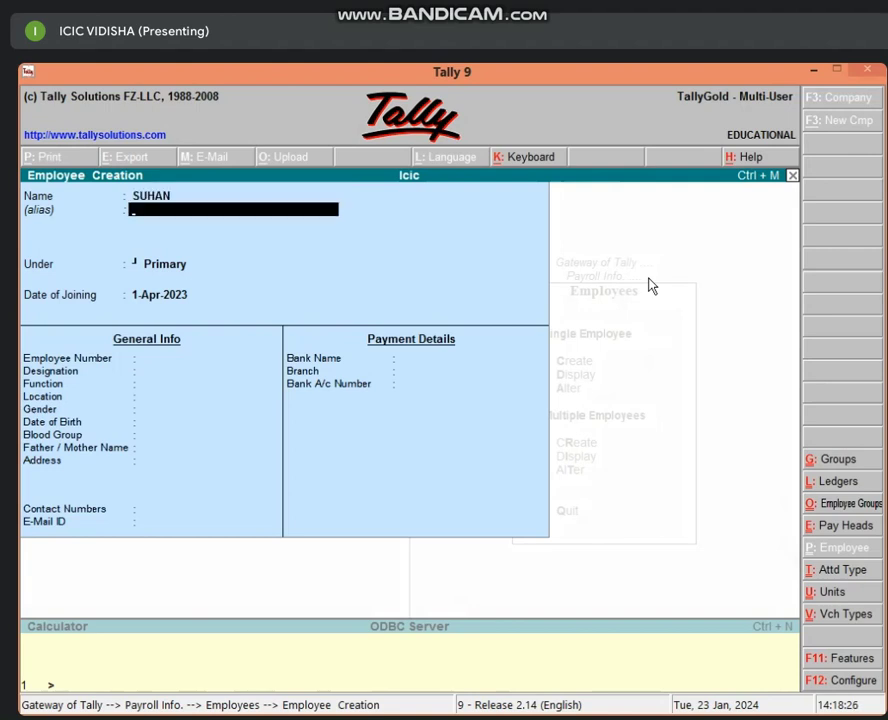
key("Return")
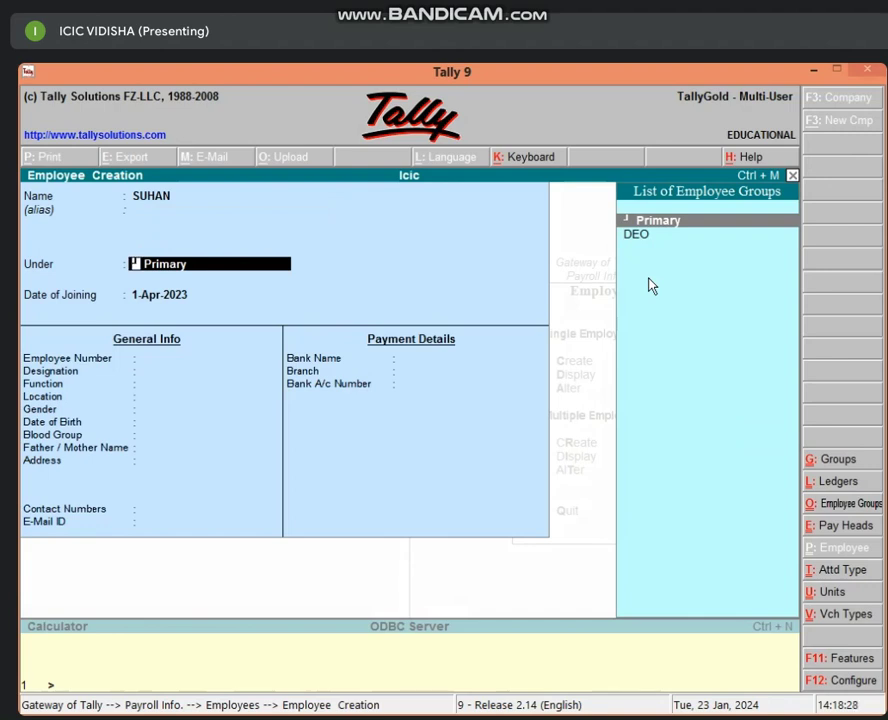
key("Down")
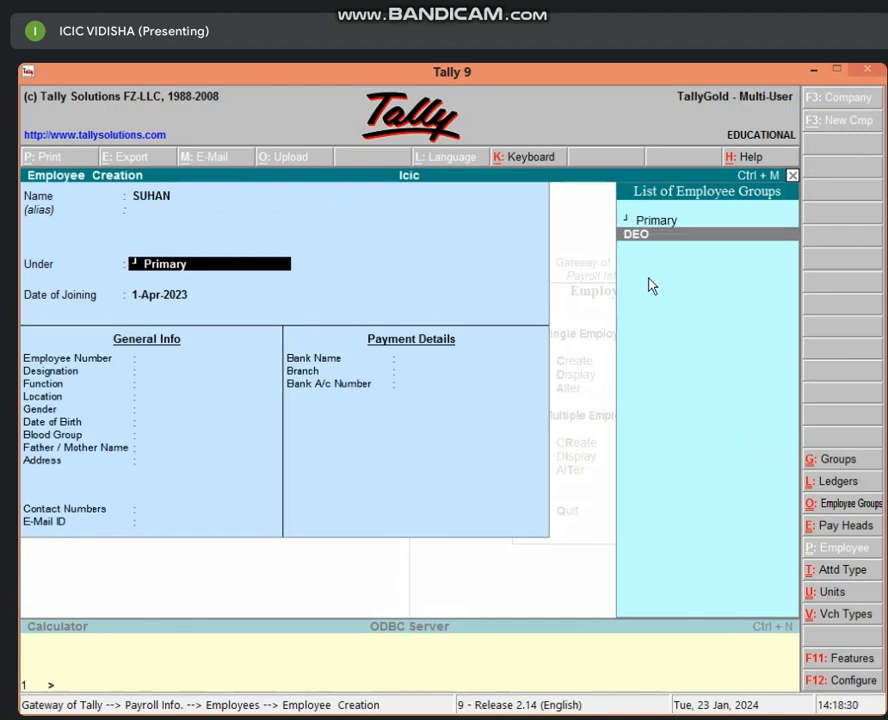
key("Return")
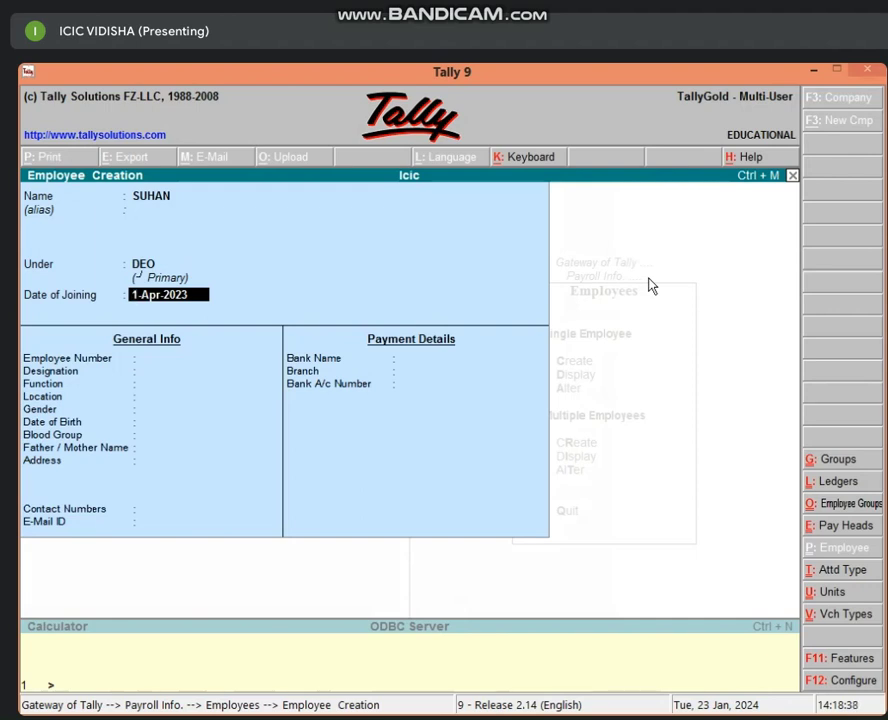
key("Return")
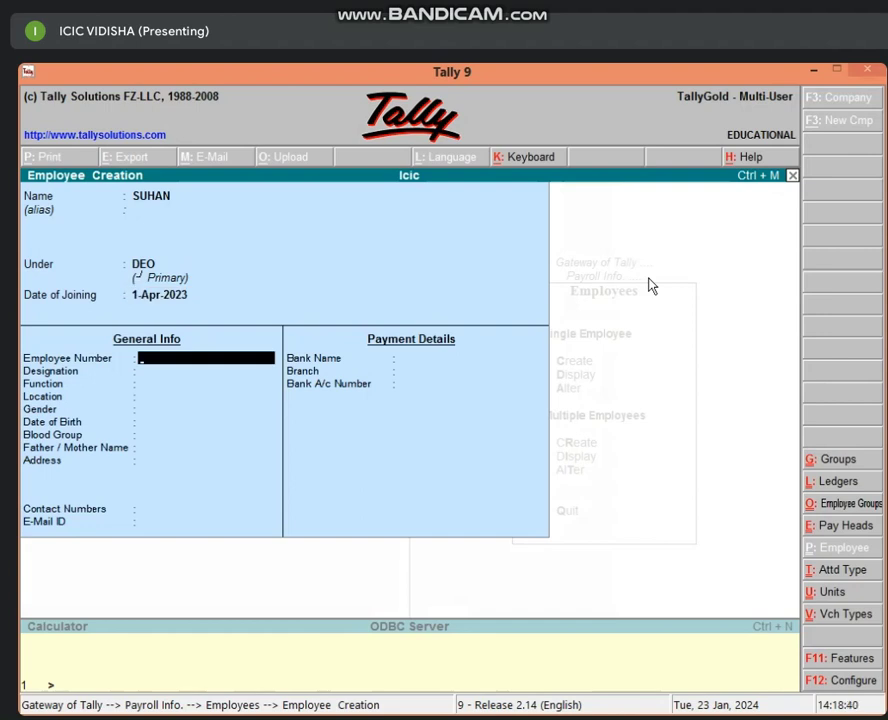
Enter the employee number and set the designation to DEO in the employee's general info.
type("2")
key("Return")
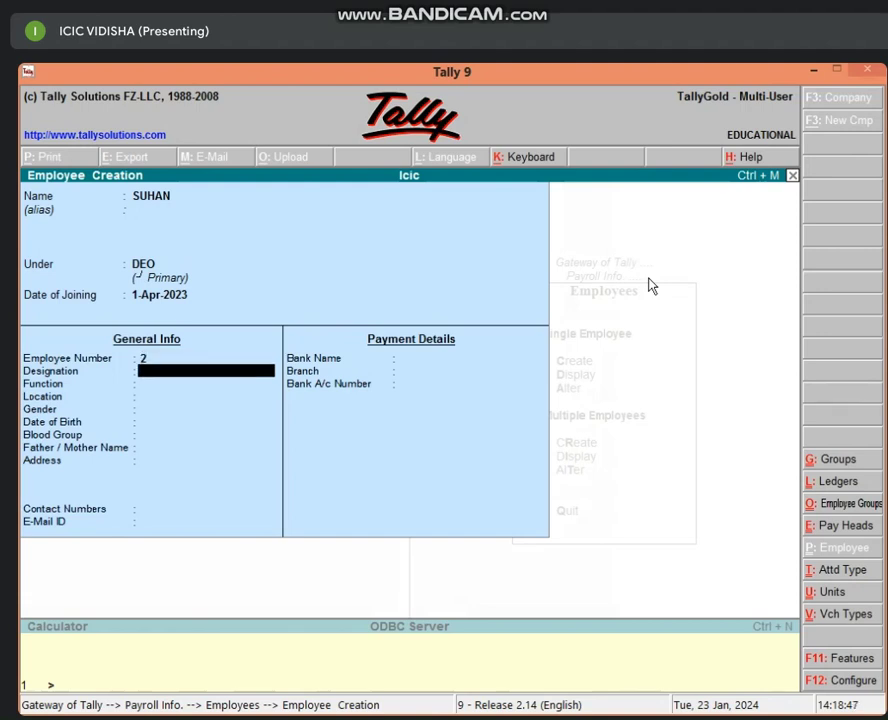
type("DEO")
key("Return")
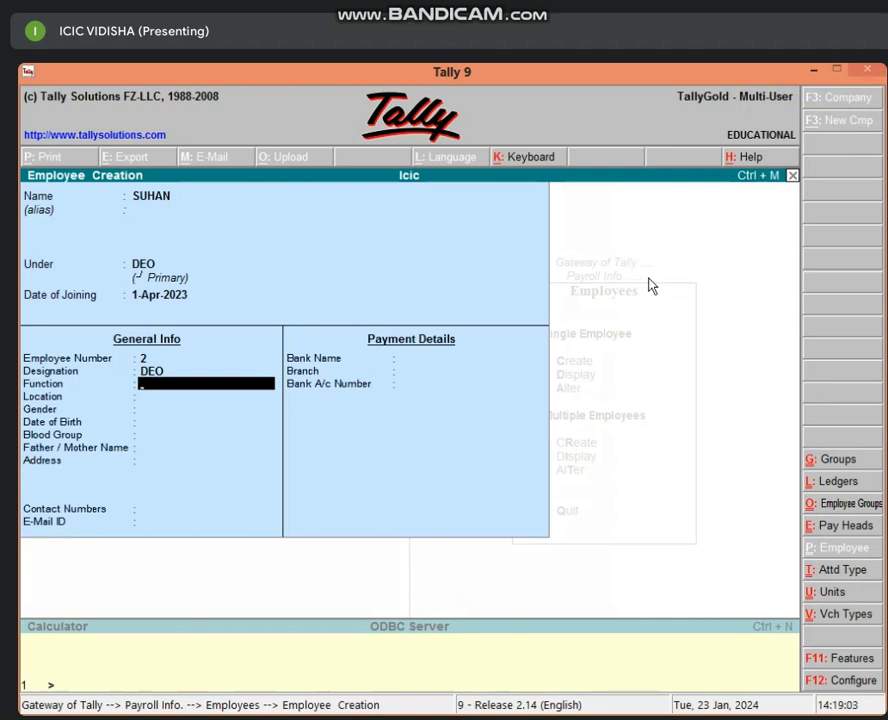
type("OFF.ICE")
key("BackSpace")
key("BackSpace")
key("BackSpace")
key("BackSpace")
key("BackSpace")
key("BackSpace")
type("DEO")
key("BackSpace")
key("BackSpace")
key("BackSpace")
key("BackSpace")
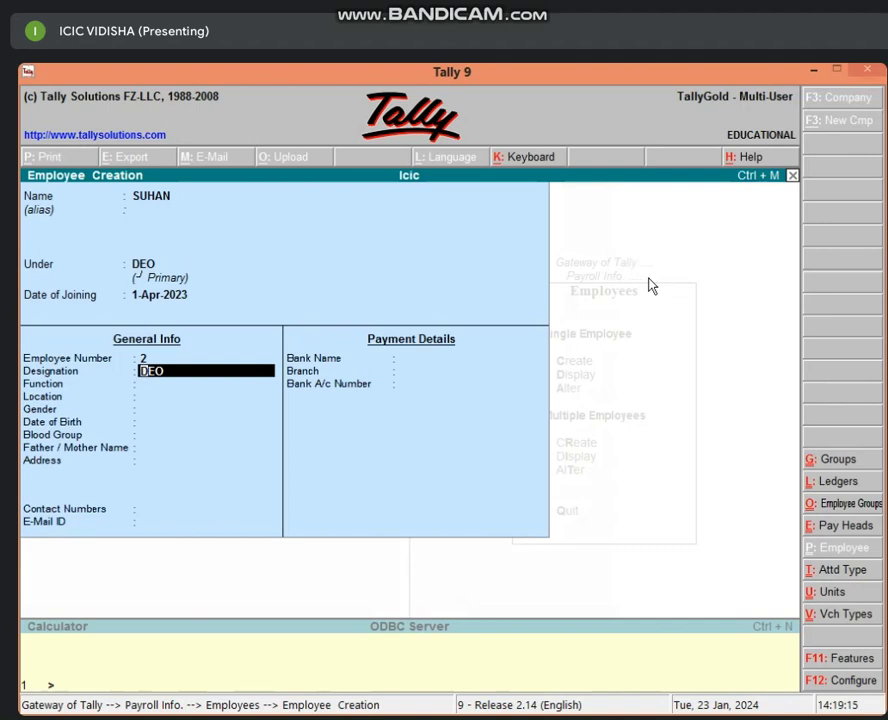
key("Return")
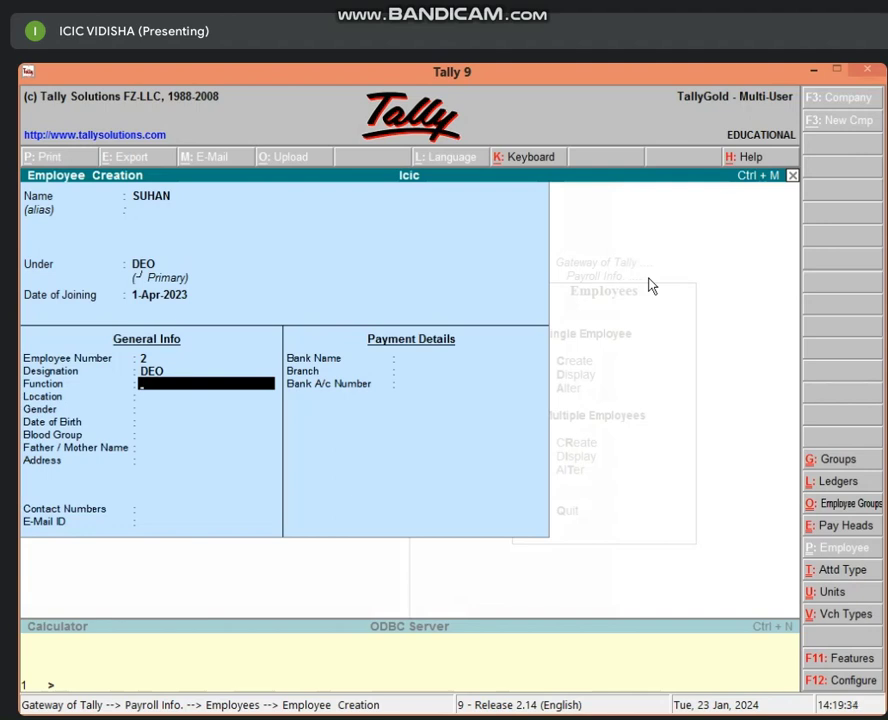
Leave the remaining general info fields blank, from function through e-mail ID, and proceed to the payment details.
key("Return")
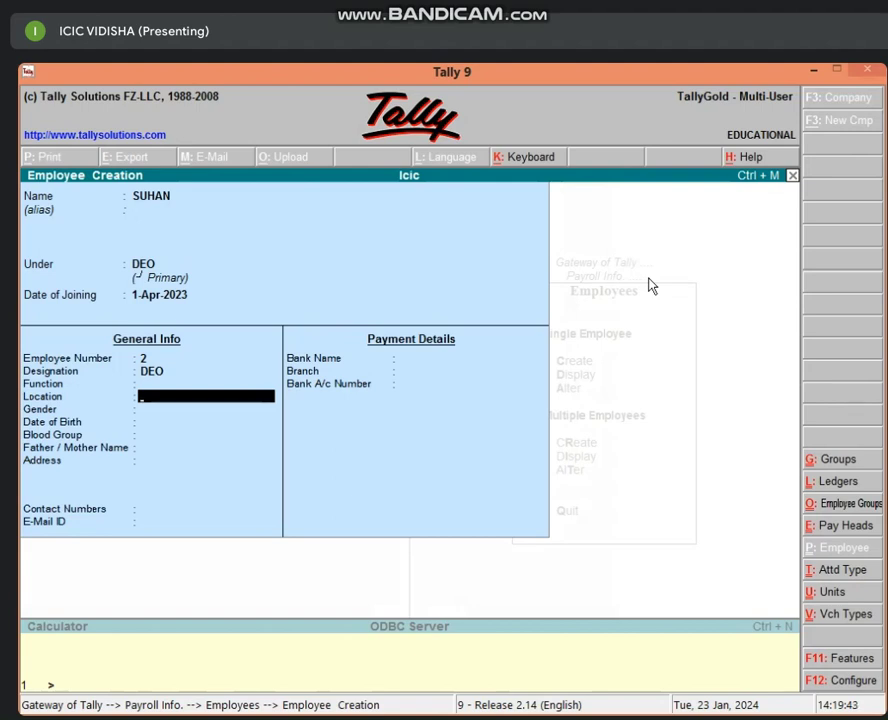
key("Return")
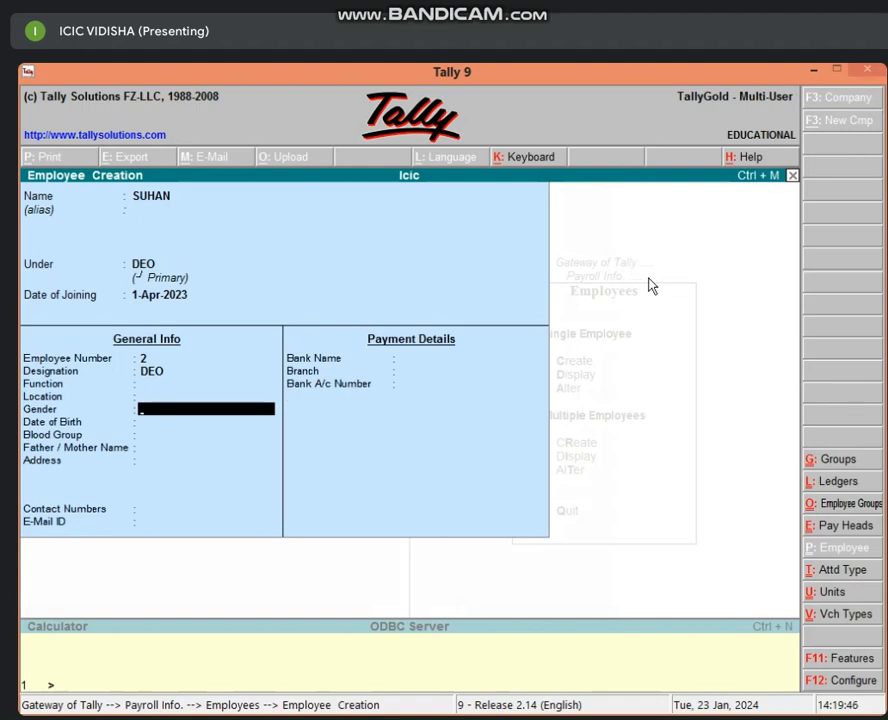
key("Return")
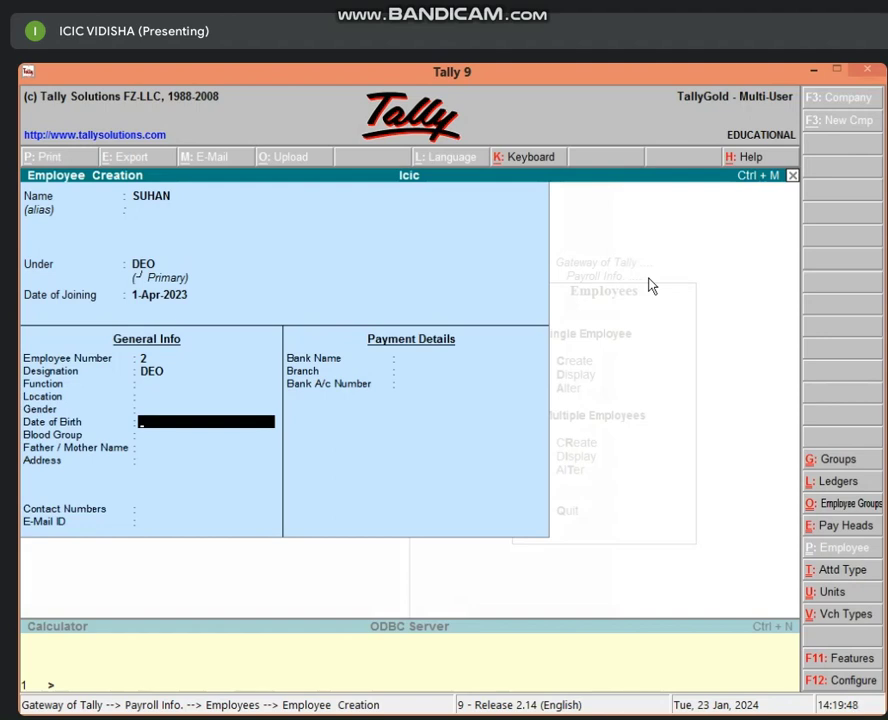
key("Return")
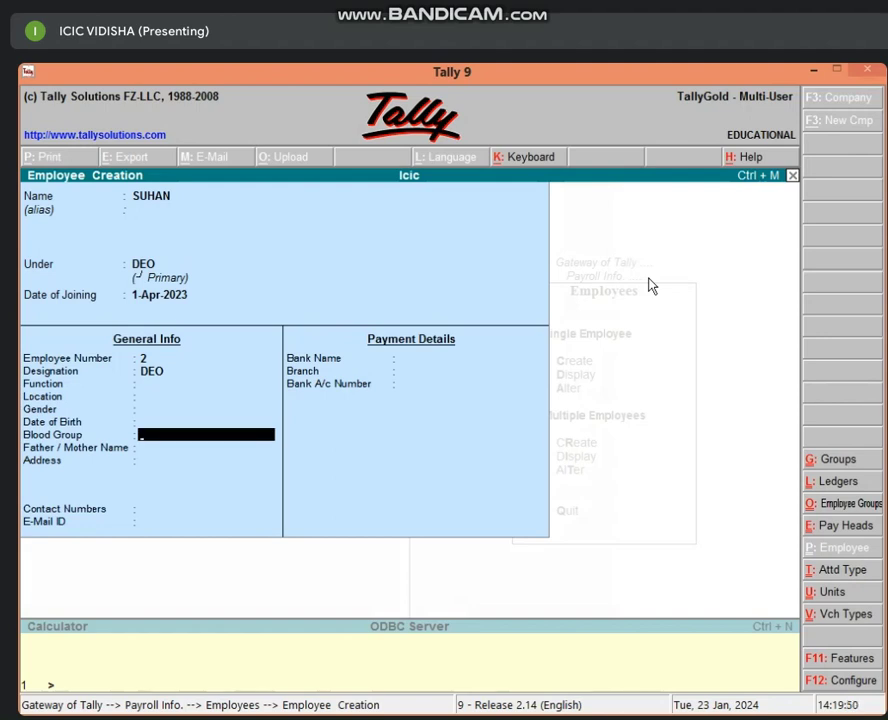
key("Return")
key("Return")
key("Return")
key("Return")
key("Return")
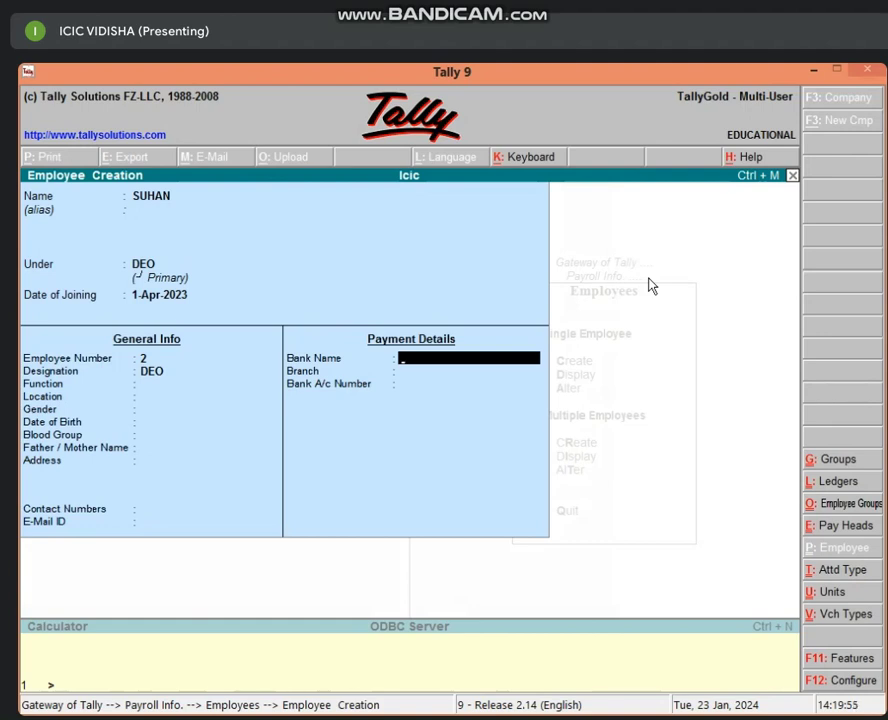
Leave the bank details blank, save the employee record, and return to the Gateway of Tally.
key("Return")
key("Return")
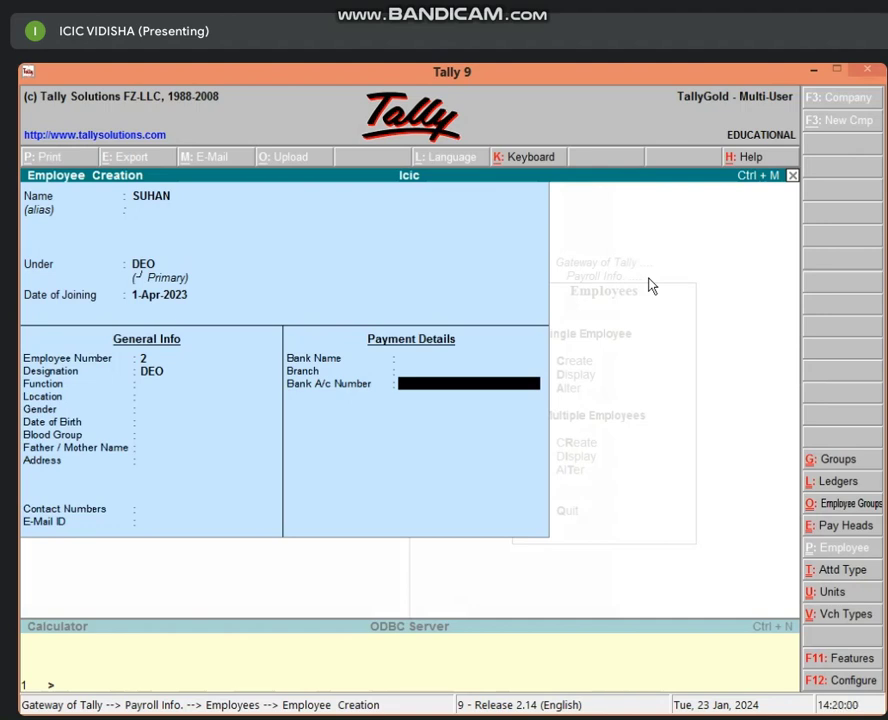
key("Return")
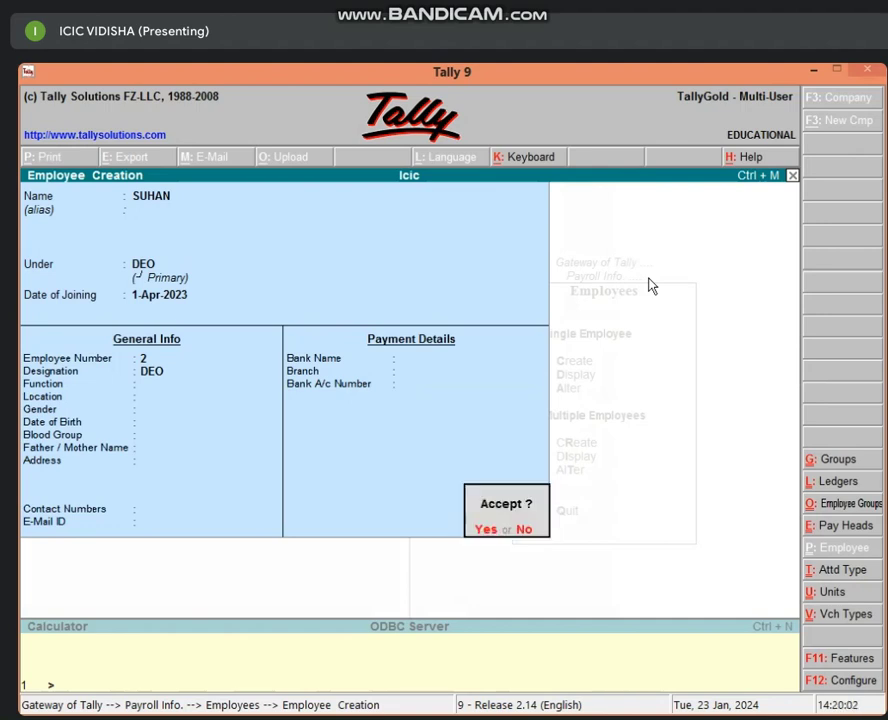
key("Return")
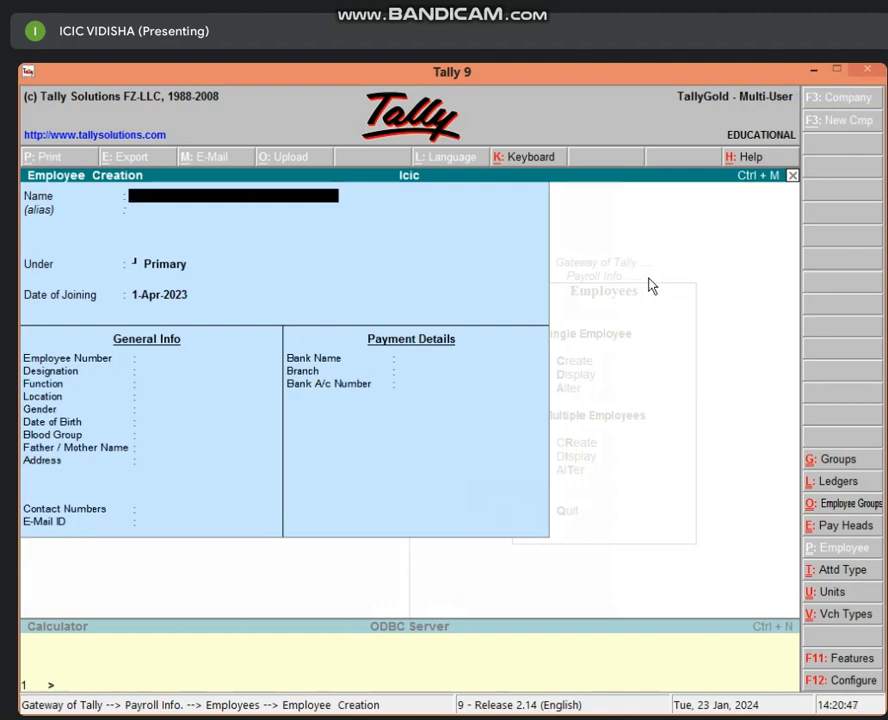
key("Escape")
key("Return")
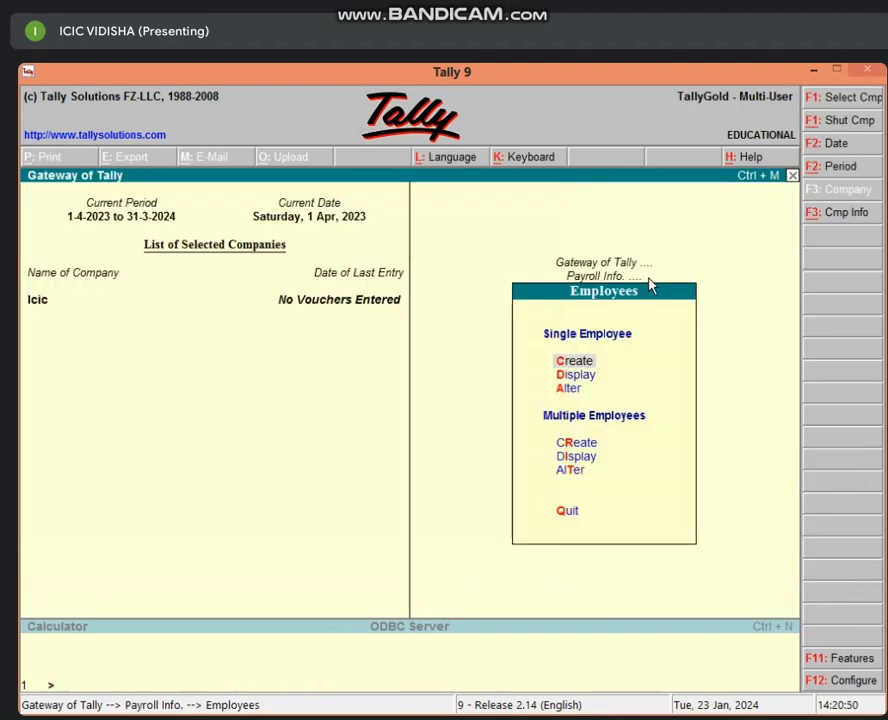
key("Escape")
key("Escape")
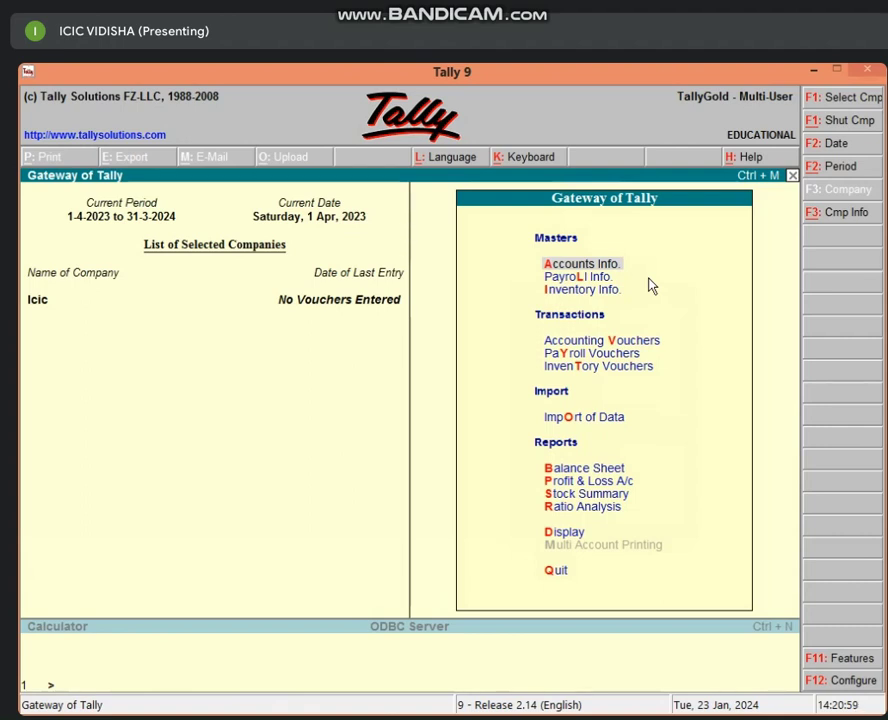
Start a payroll voucher with Cash as the account and select the newly created employee under the particulars.
key("Down")
key("Down")
key("Down")
key("Down")
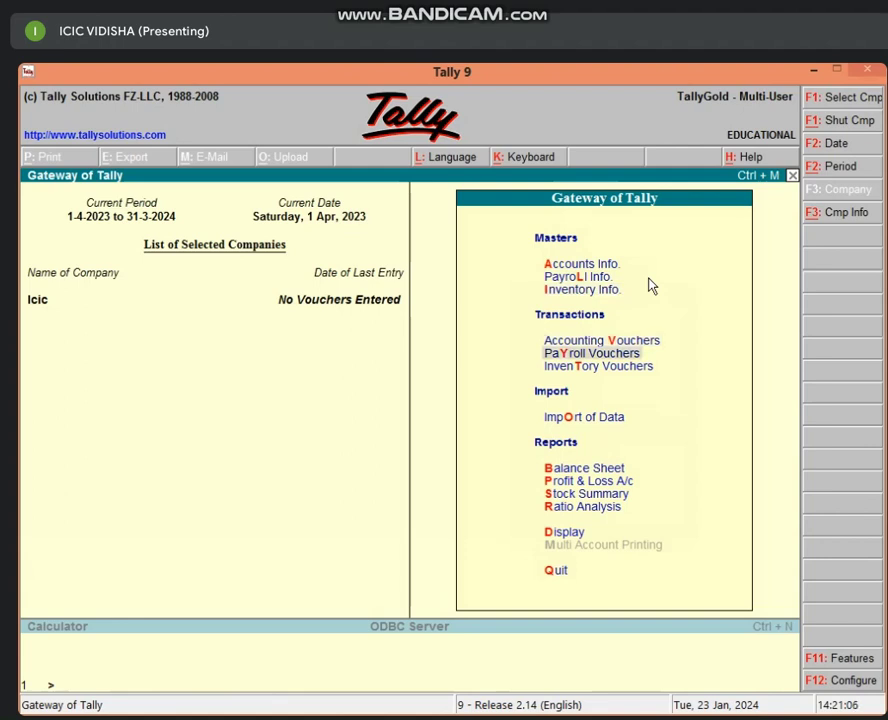
key("Return")
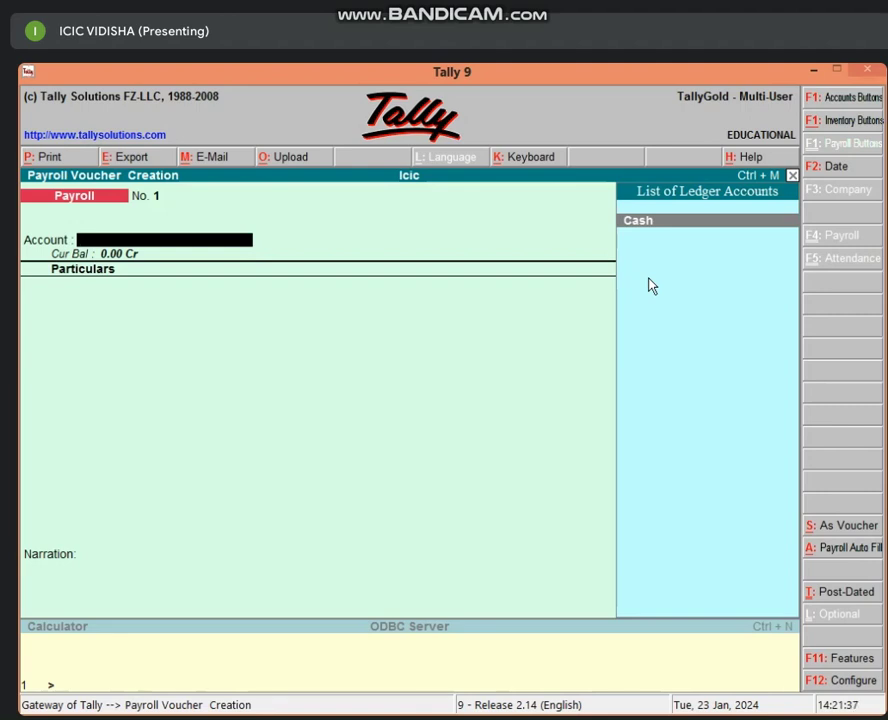
key("Return")
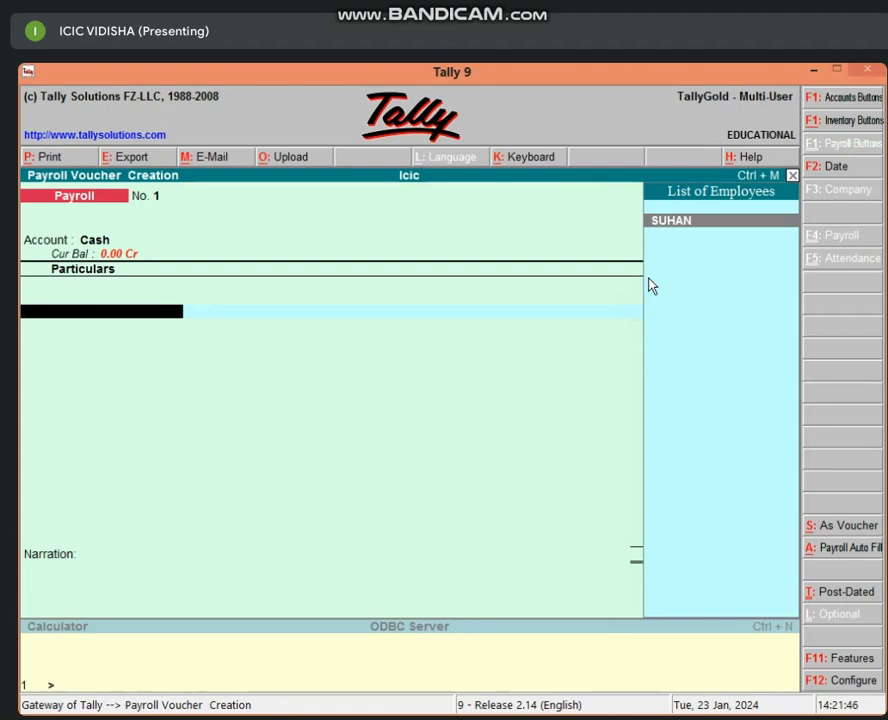
key("Return")
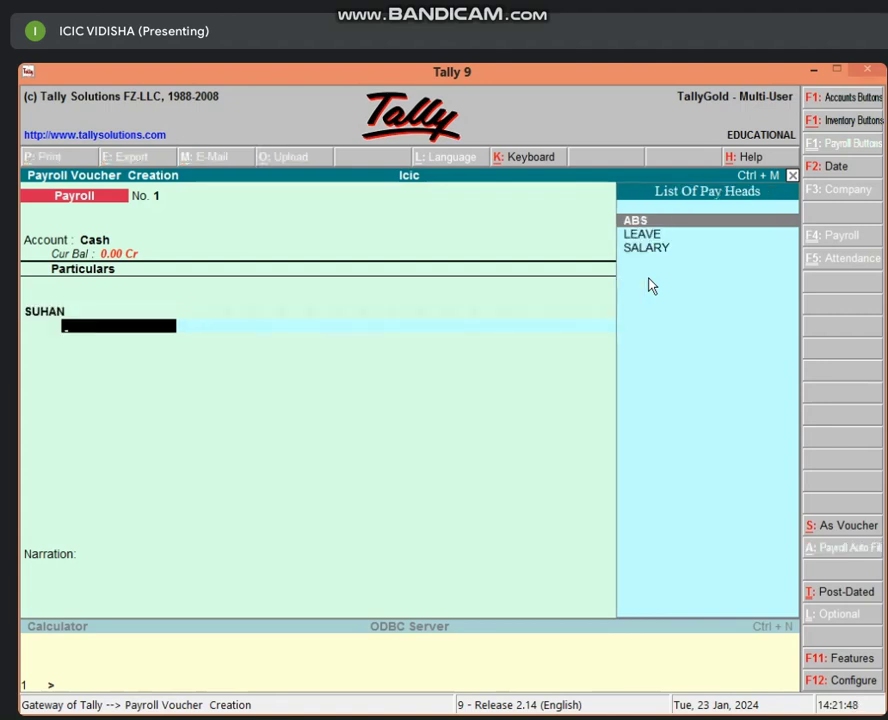
Add the SALARY pay head for the employee with an amount of 10000 on the debit side.
key("Down")
key("Down")
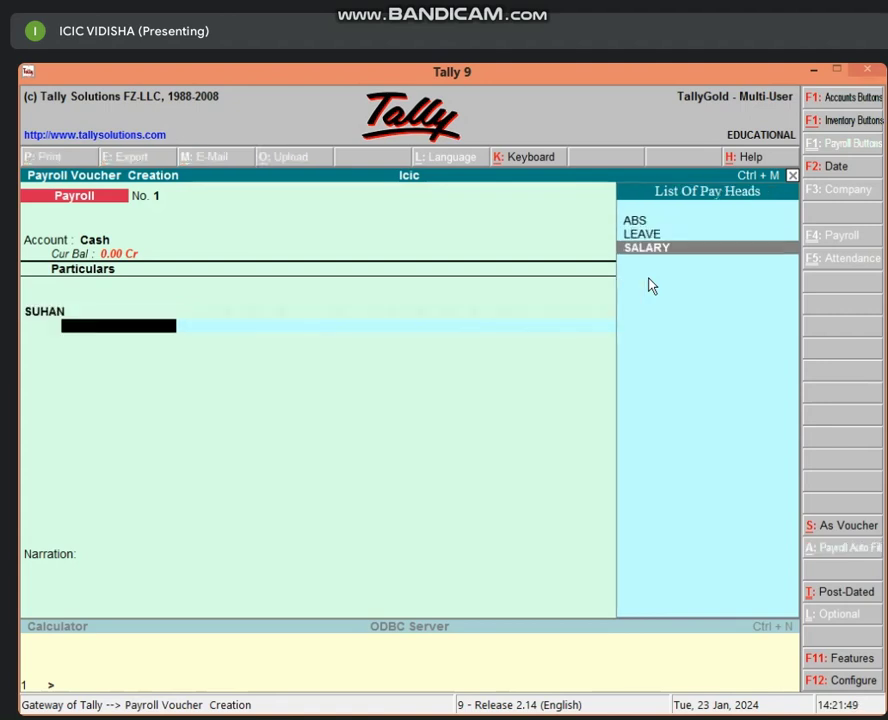
key("Return")
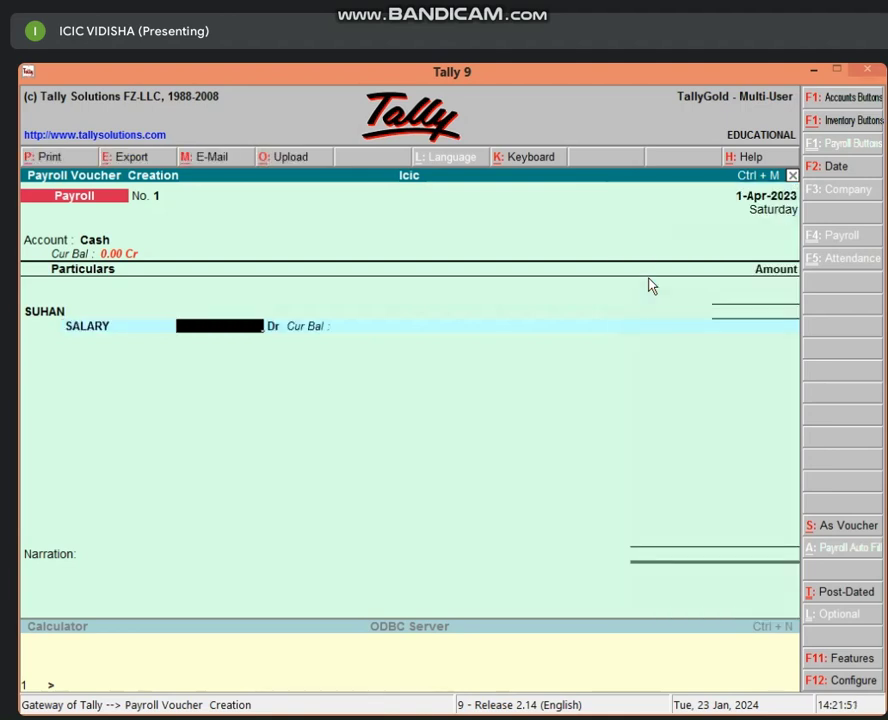
type("10000")
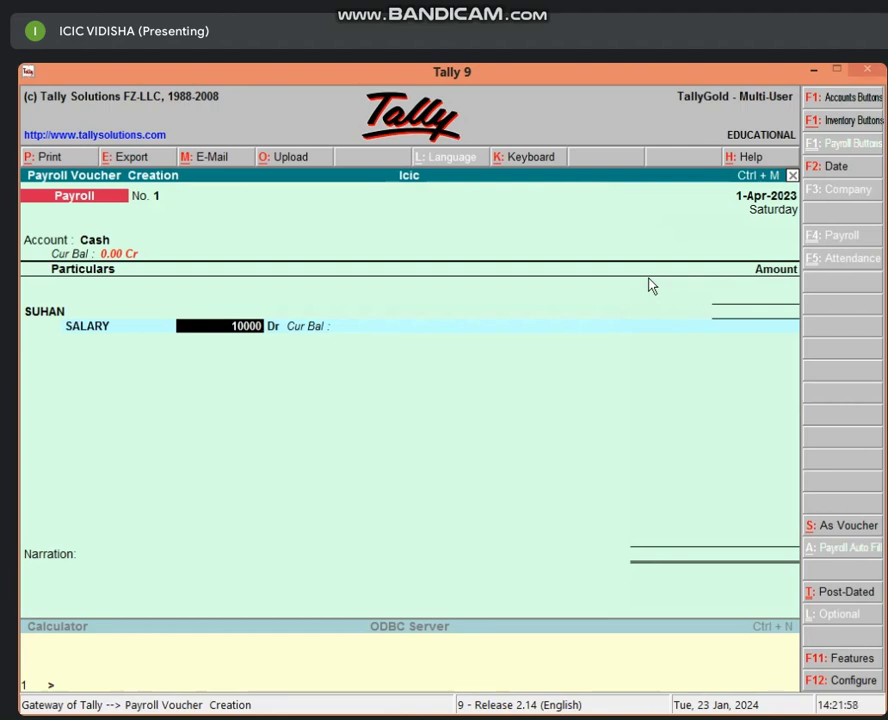
key("Return")
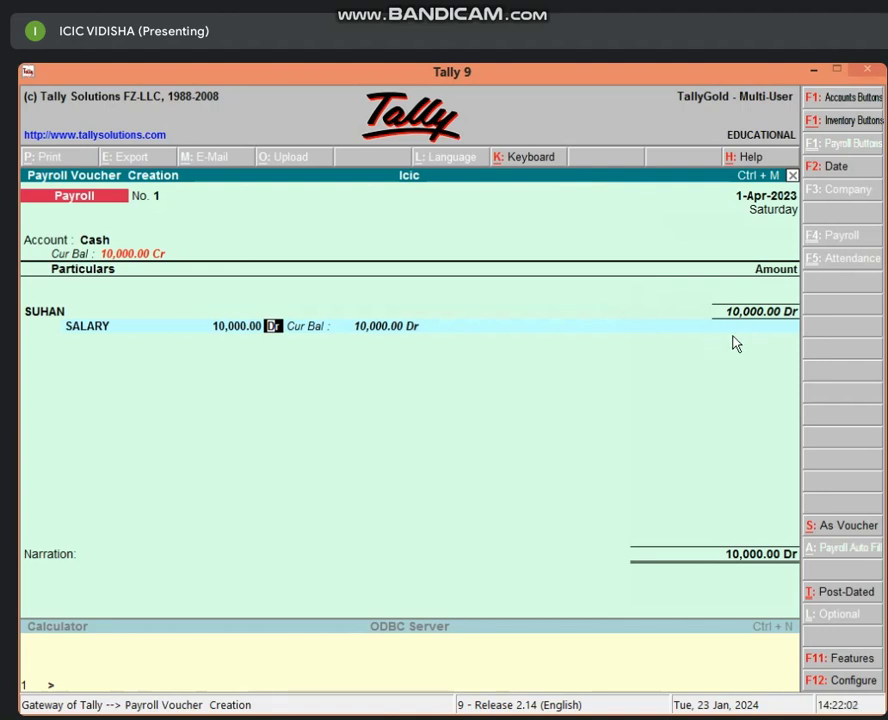
key("Return")
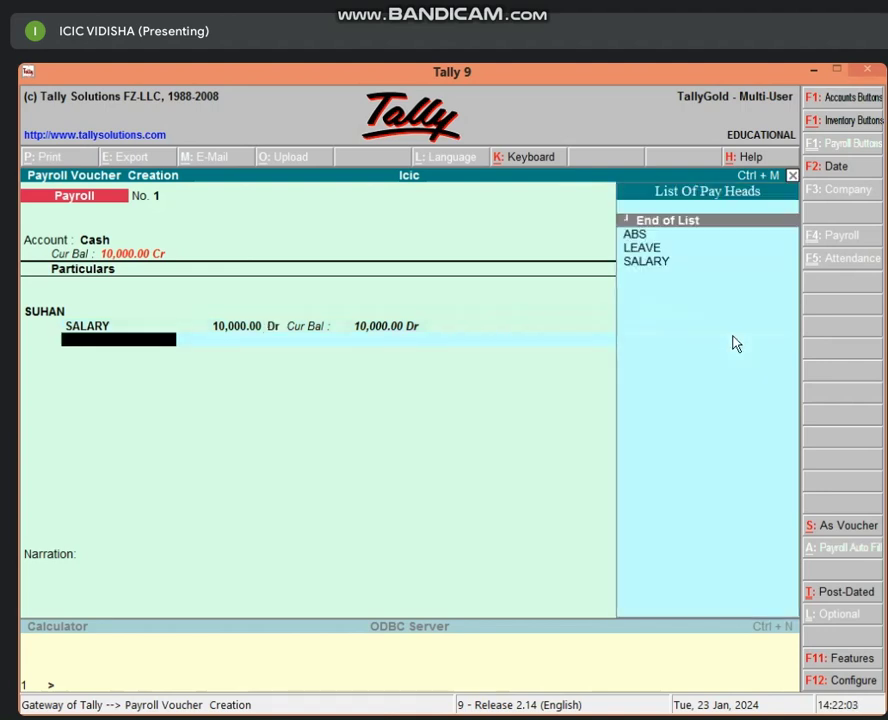
Add the LEAVE pay head beneath the employee's SALARY line.
key("Down")
key("Down")
key("Return")
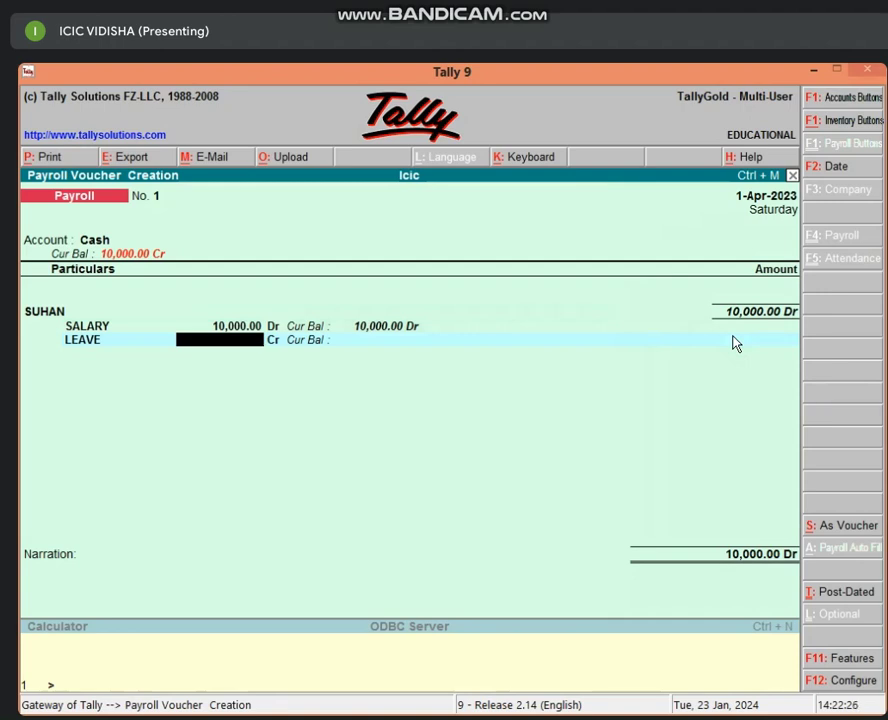
Calculate 10000/31 in the built-in calculator and enter 322 as the LEAVE amount in the voucher.
key("ctrl+n")
type("10000")
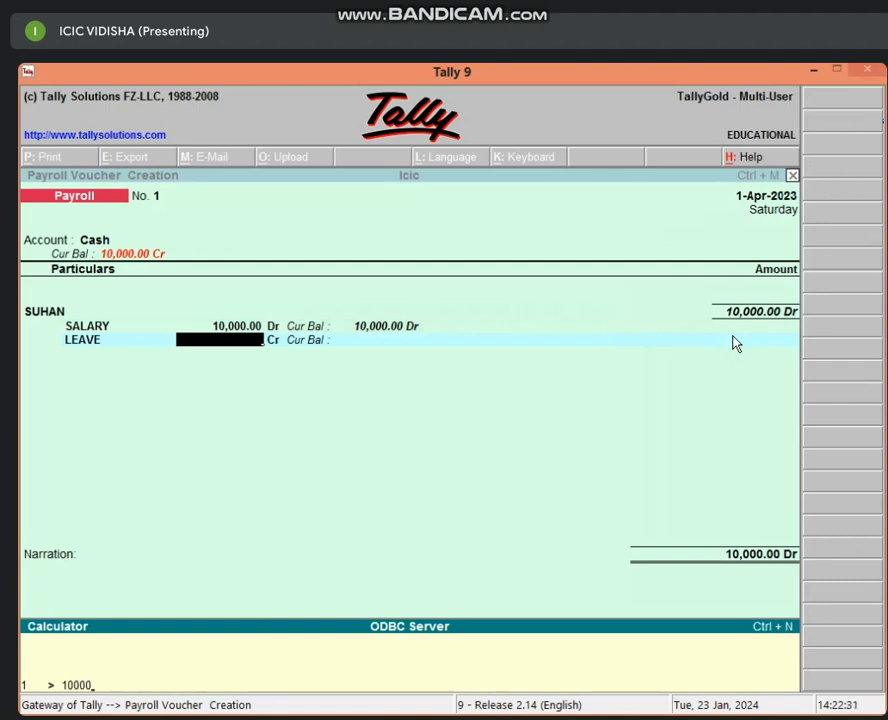
type("/31")
key("Return")
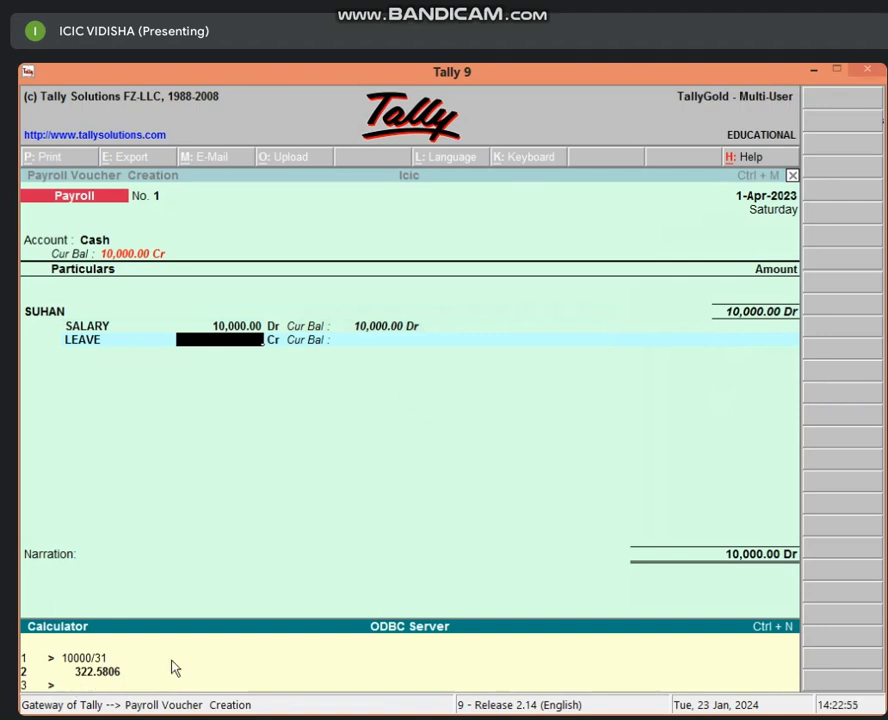
left_click(256, 344)
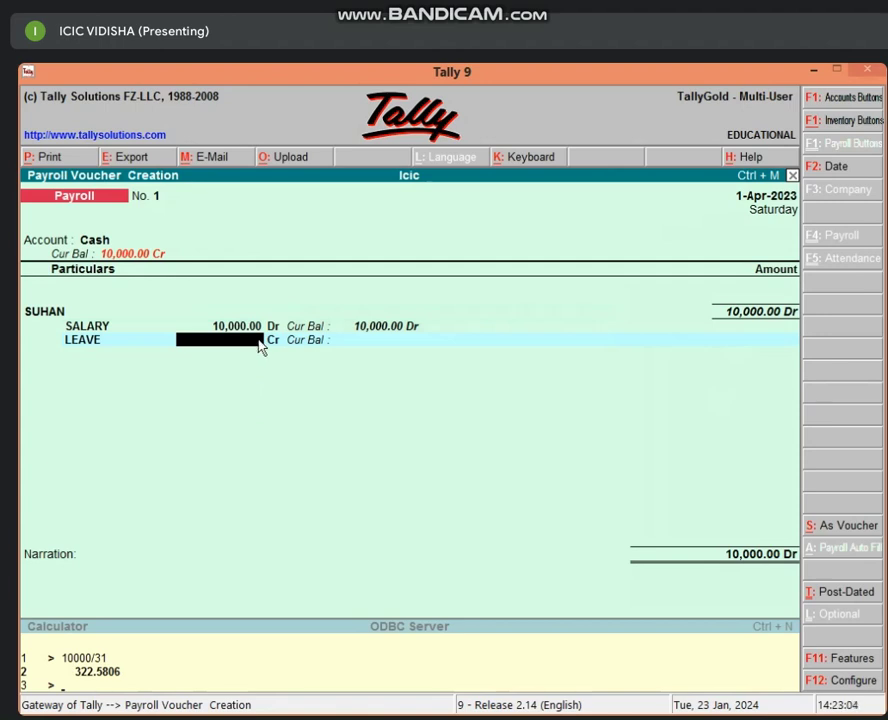
type("322")
Minimize the payroll voucher window, refresh the desktop, and switch to Excel 2013 with a new blank workbook.
left_click(812, 71)
right_click(500, 278)
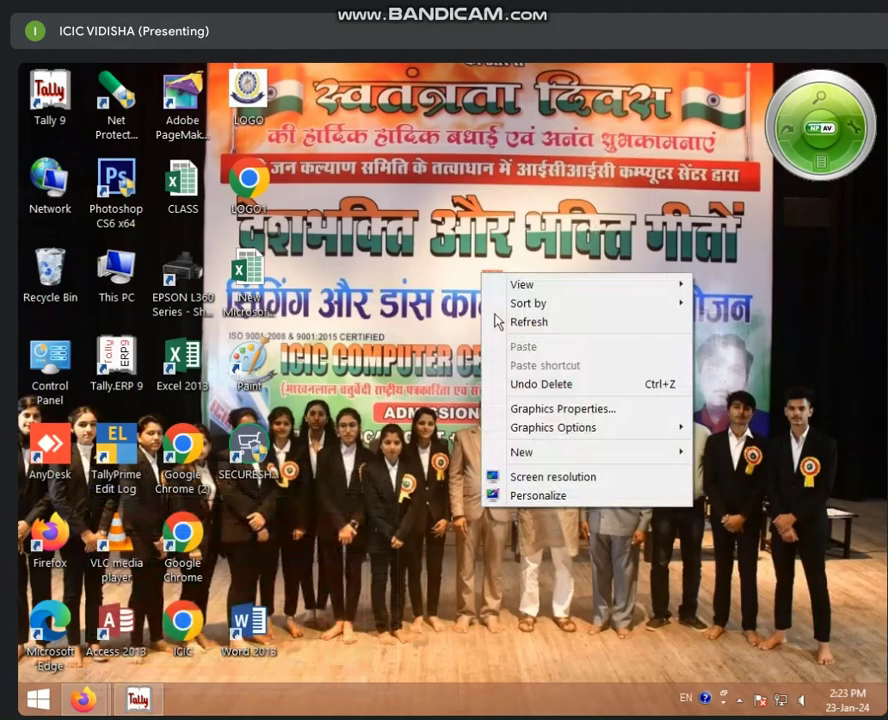
right_click(476, 292)
left_click(500, 339)
double_click(181, 356)
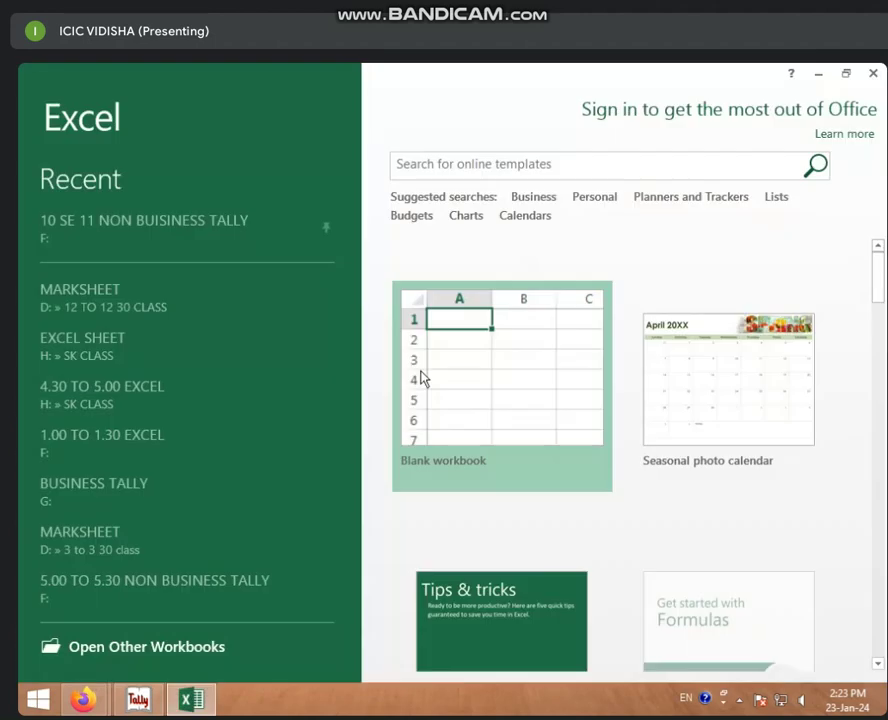
left_click(428, 378)
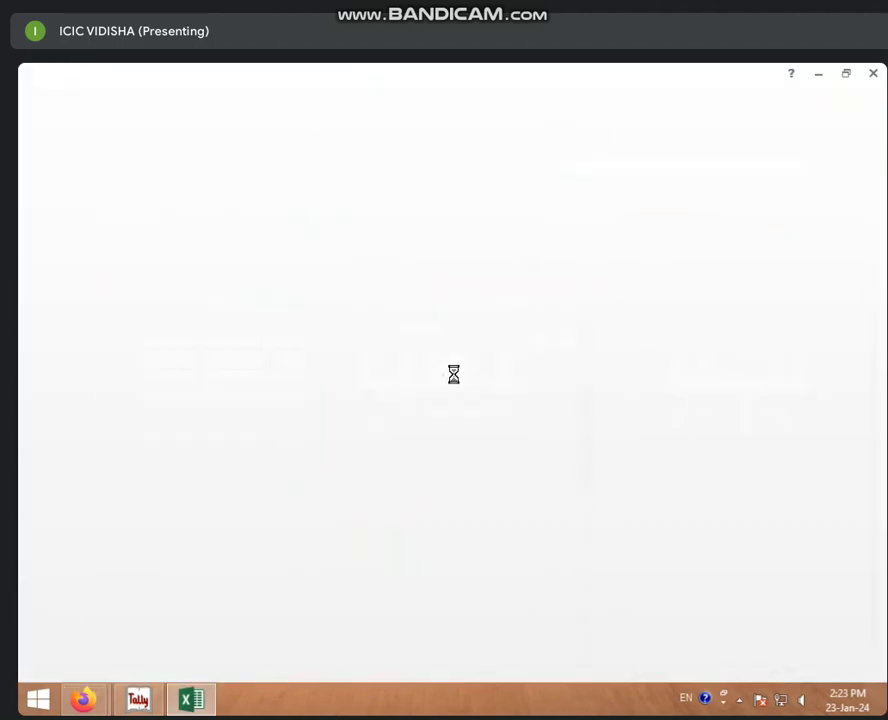
scroll(317, 365, "up", 7)
Enter 10000 in cell C3 and divide it by 31 in D3 with the formula =C3/31.
left_click(317, 365)
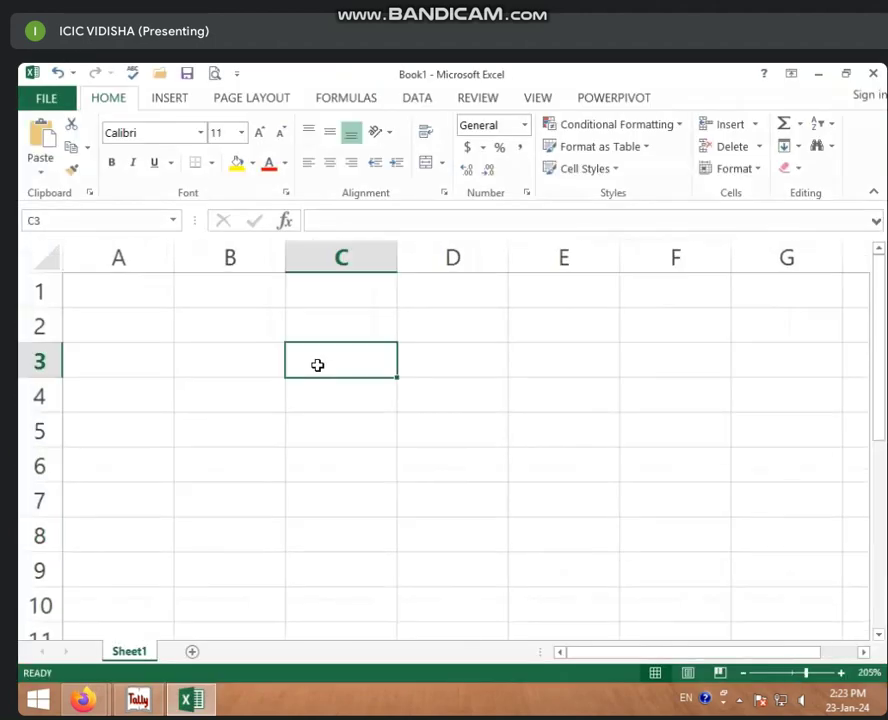
type("10000")
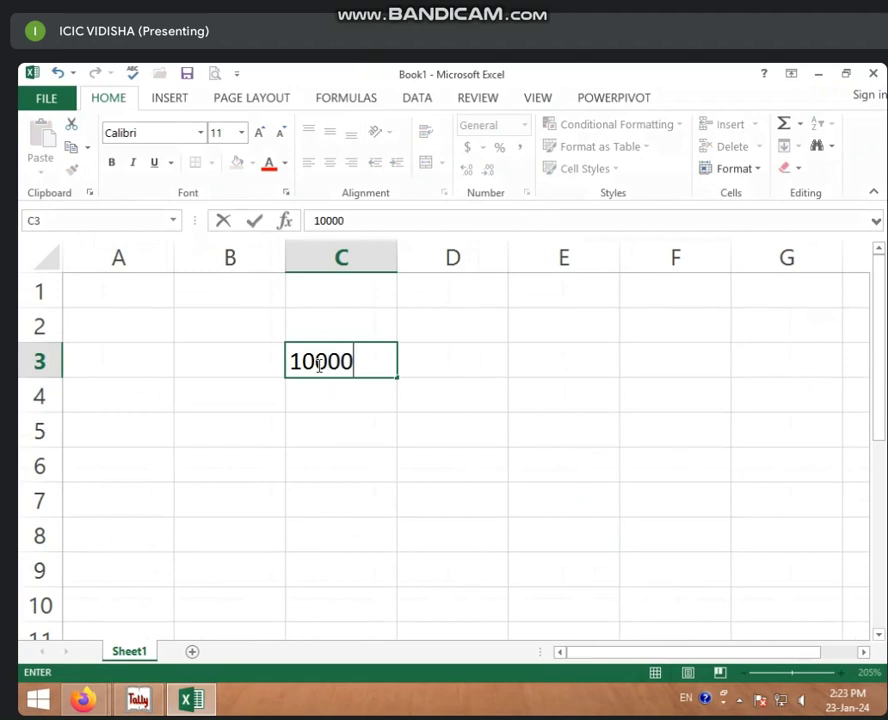
key("Tab")
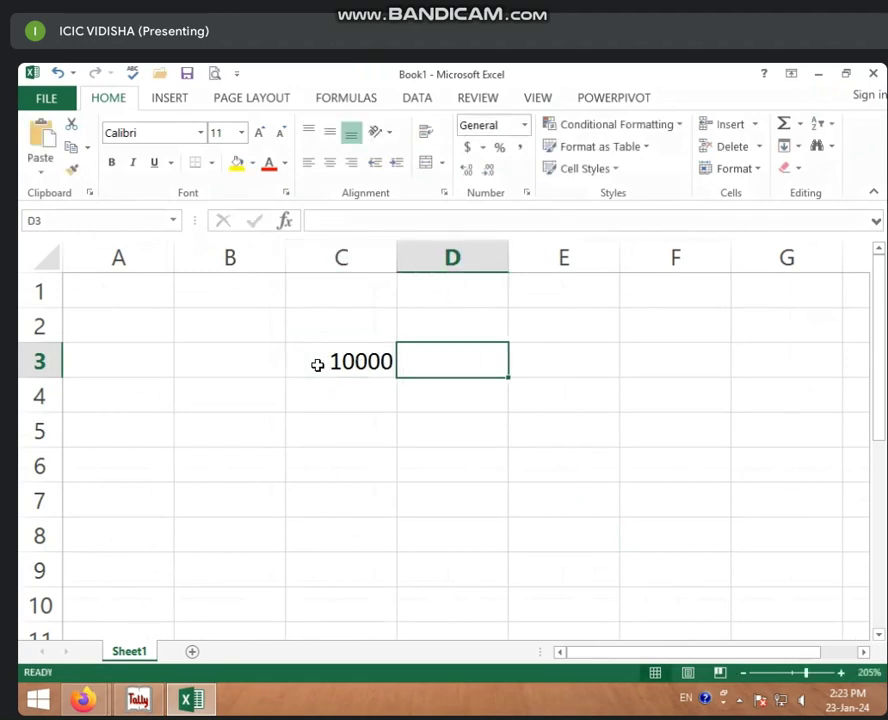
type("=")
left_click(356, 348)
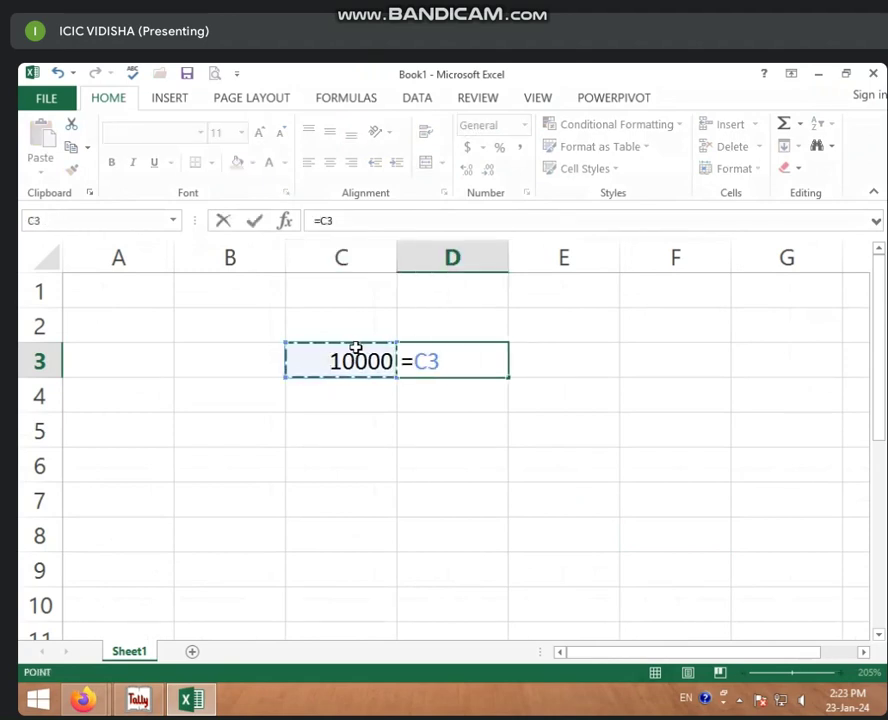
type("/31")
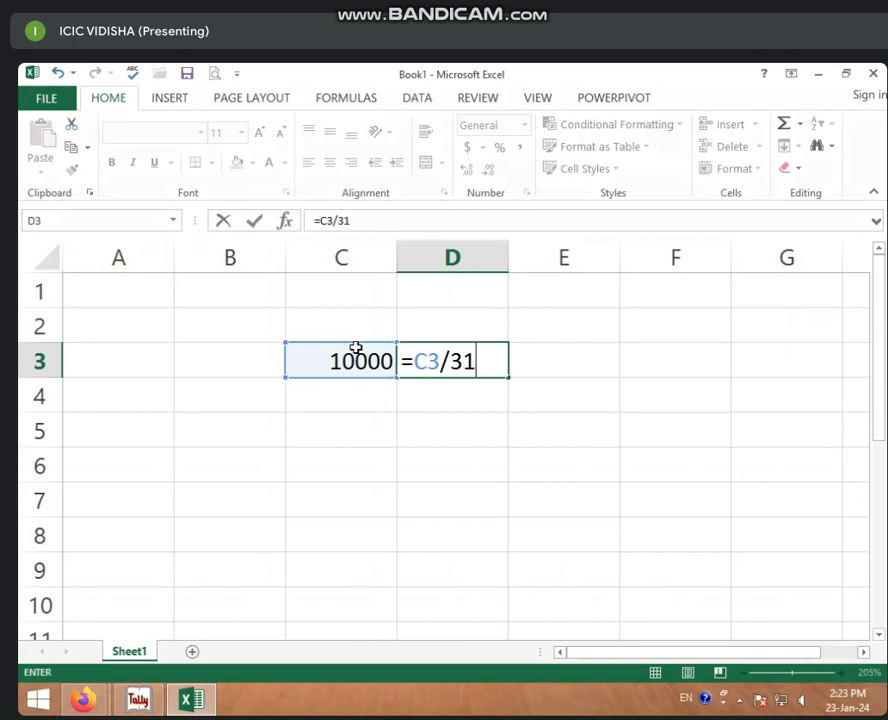
key("Return")
key("Up")
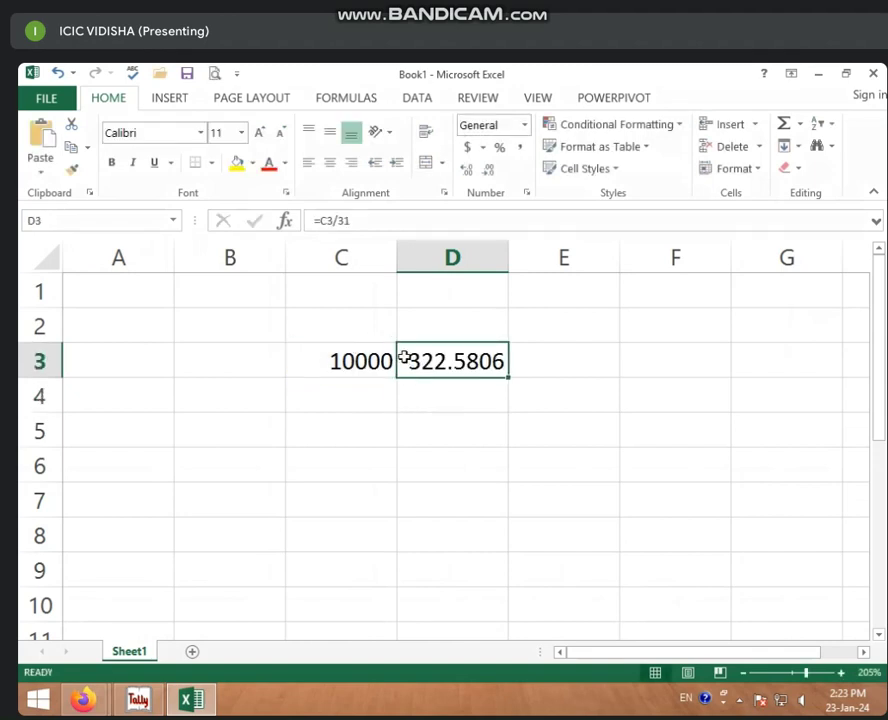
Reduce D3 to a whole-number display, and set it back to two decimal places.
left_click(485, 176)
left_click(485, 176)
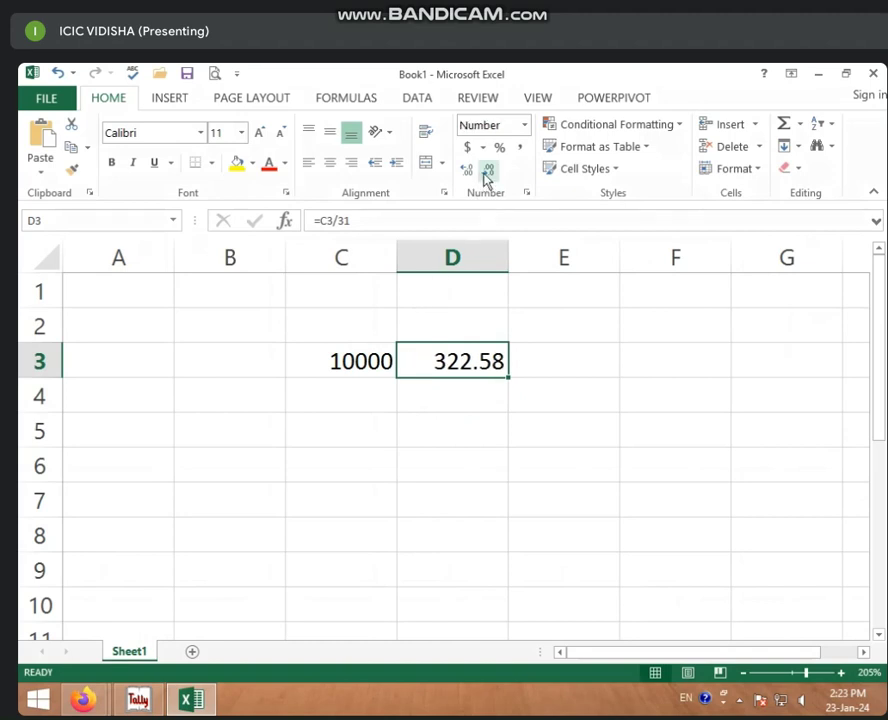
left_click(485, 176)
left_click(485, 176)
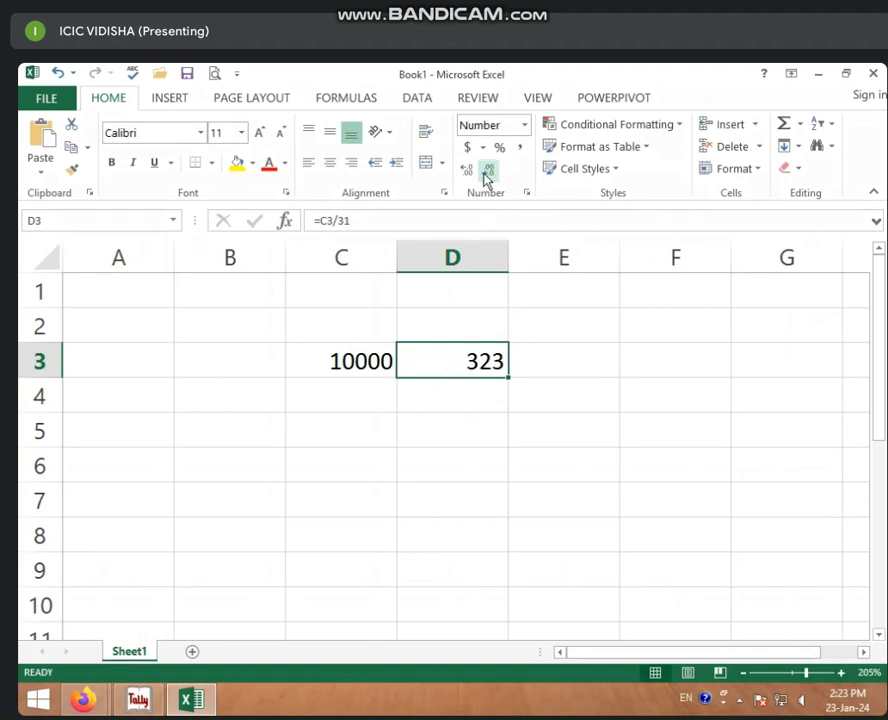
left_click(466, 170)
left_click(466, 170)
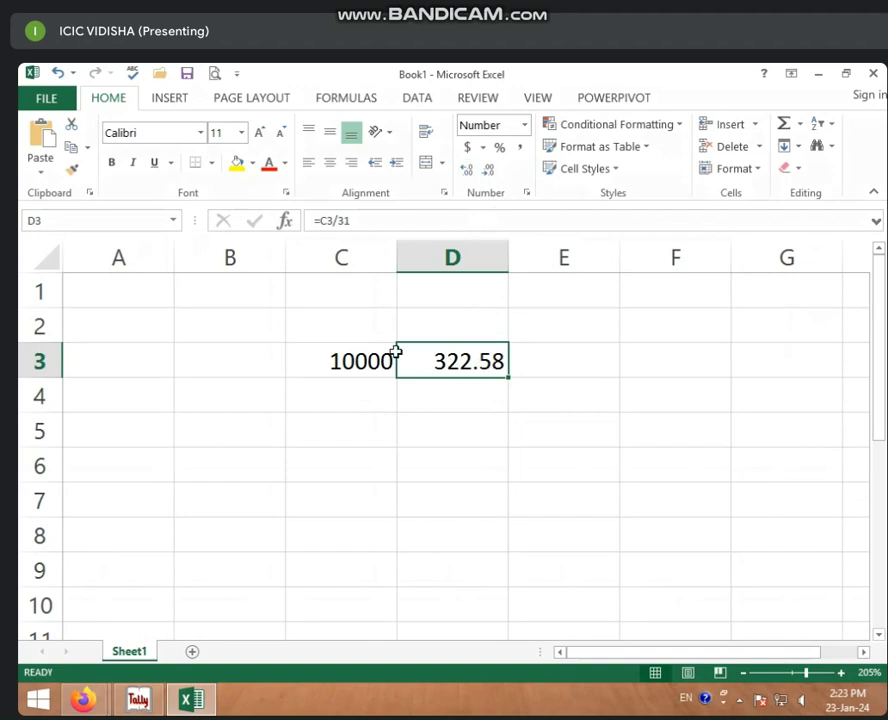
Switch back to Tally 9 and set the LEAVE amount in the payroll voucher to 323 Cr.
left_click(360, 363)
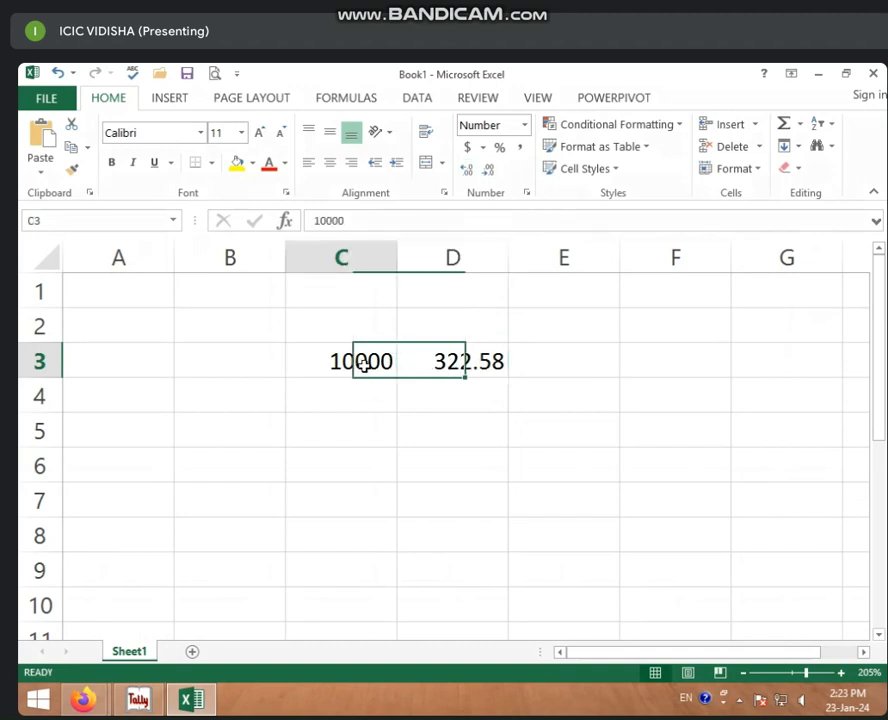
left_click(452, 371)
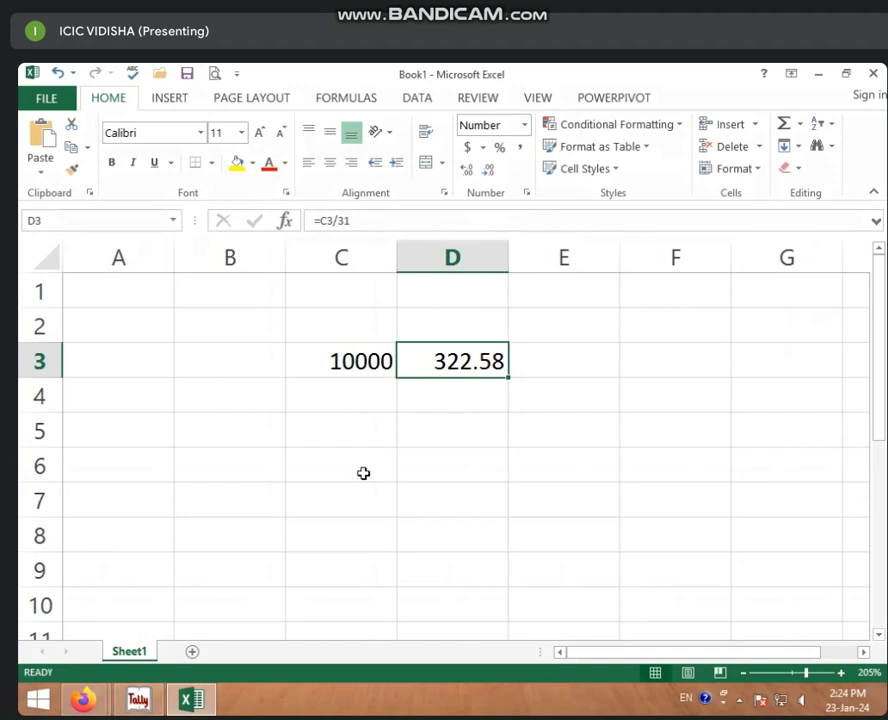
left_click(141, 702)
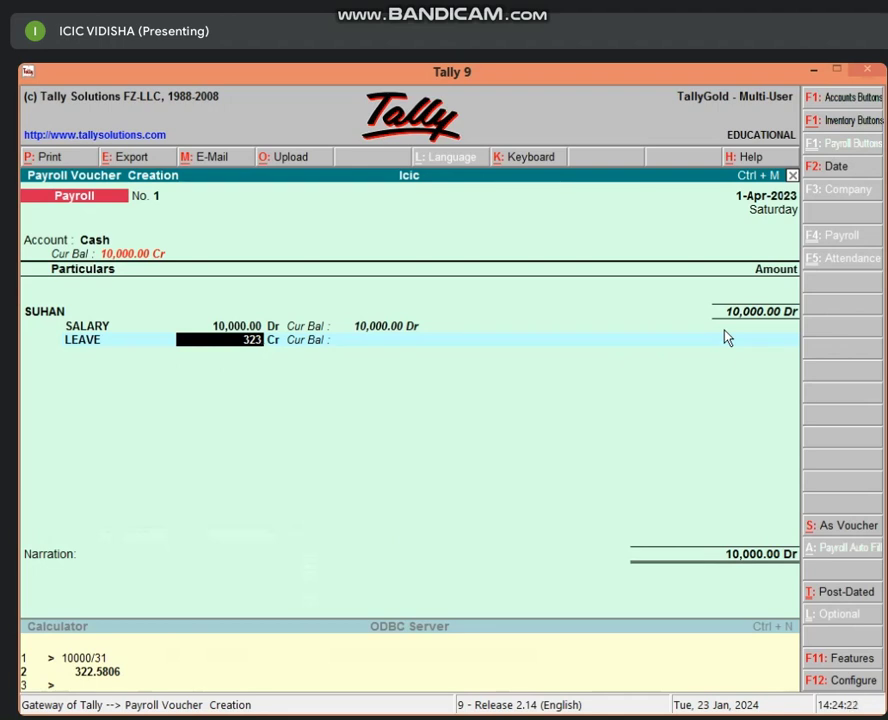
key("Return")
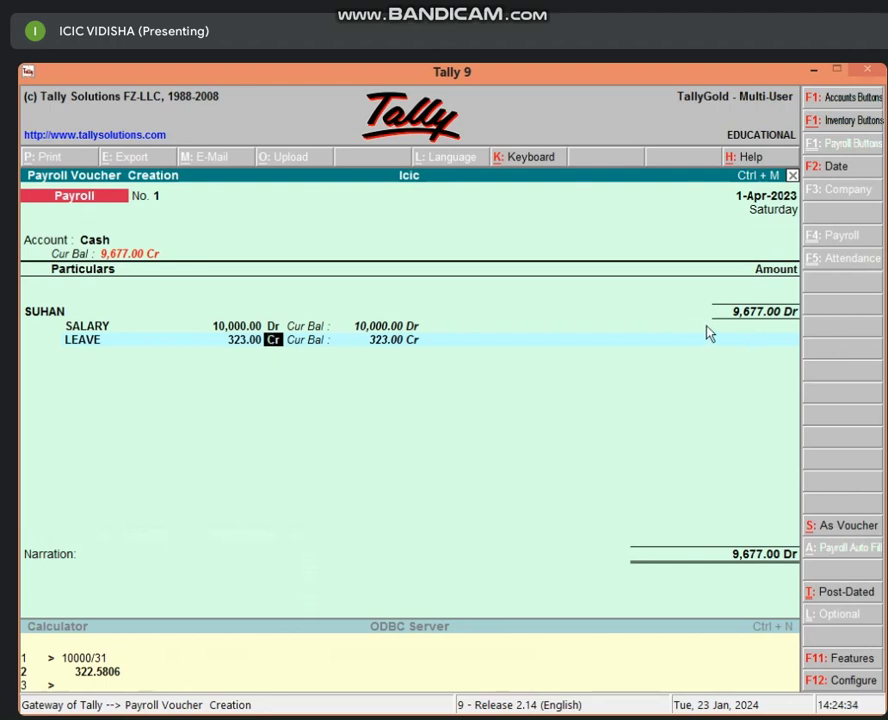
key("Return")
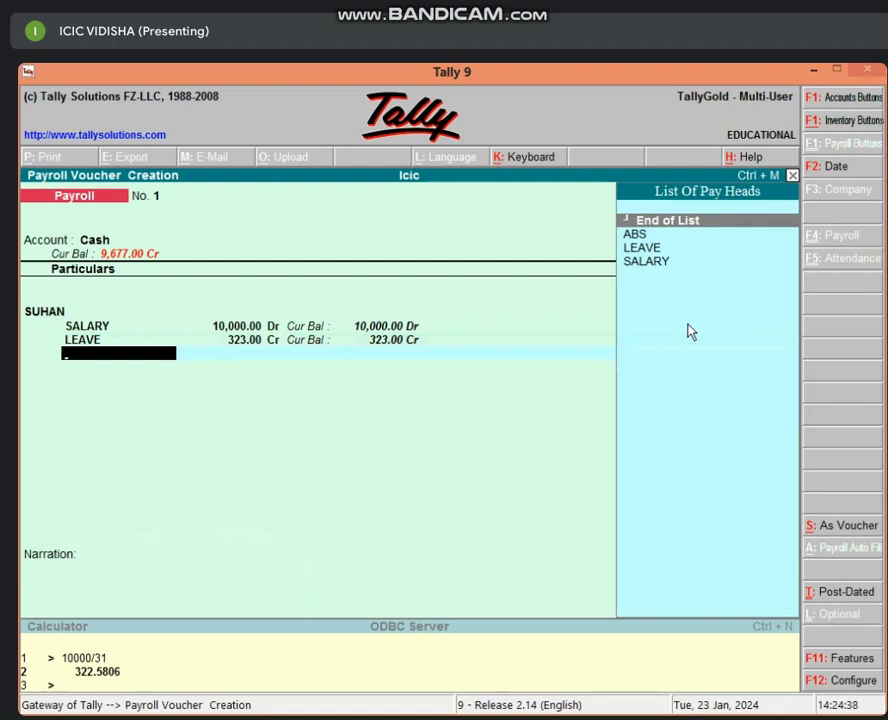
Add the ABS pay head to the voucher and calculate 10000/31*2 in the built-in calculator.
key("Down")
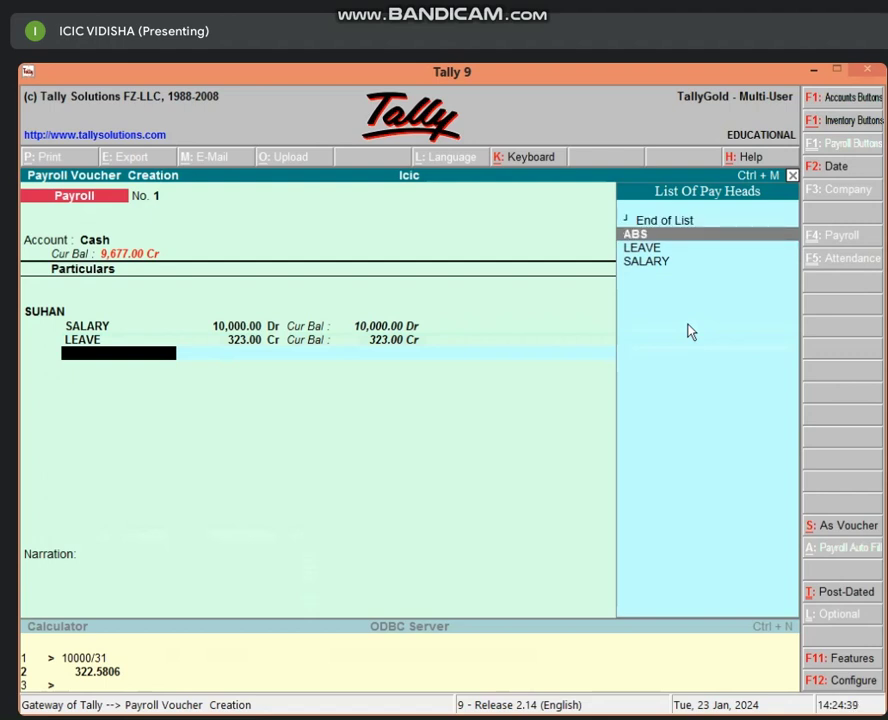
key("Return")
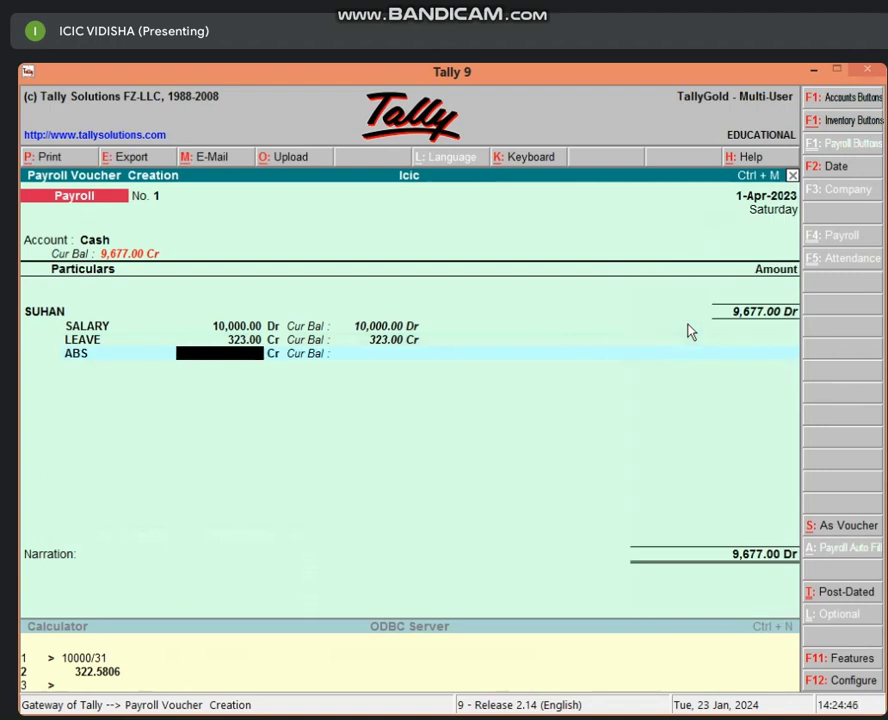
key("ctrl+n")
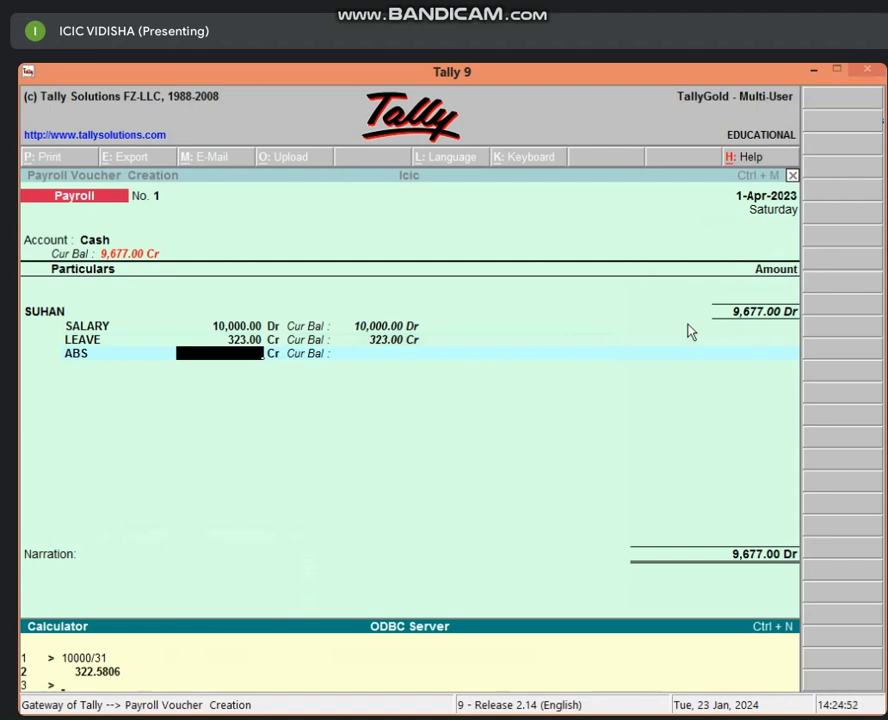
type("10000/31*2")
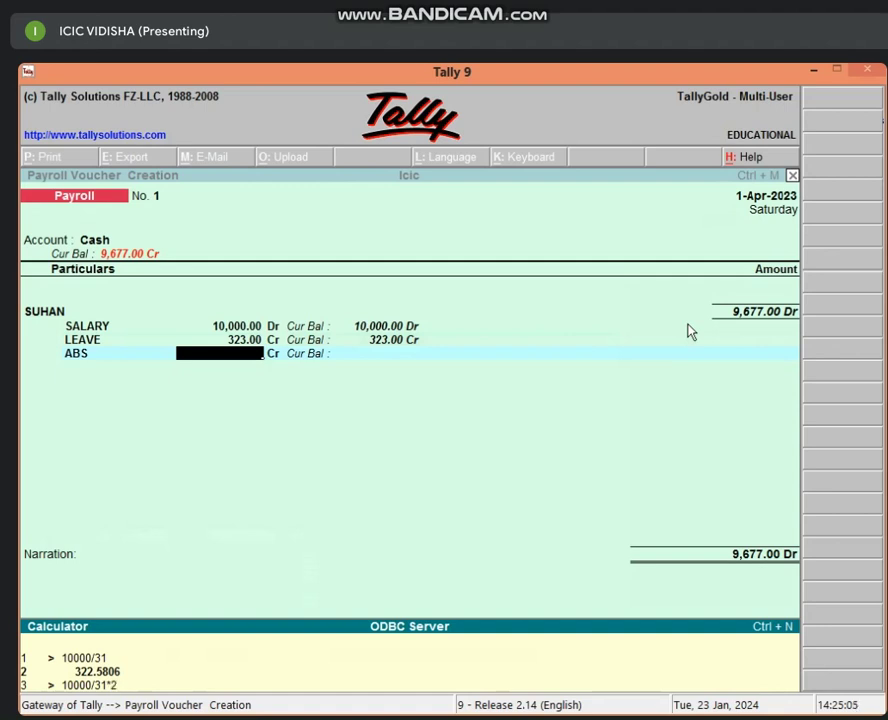
key("Return")
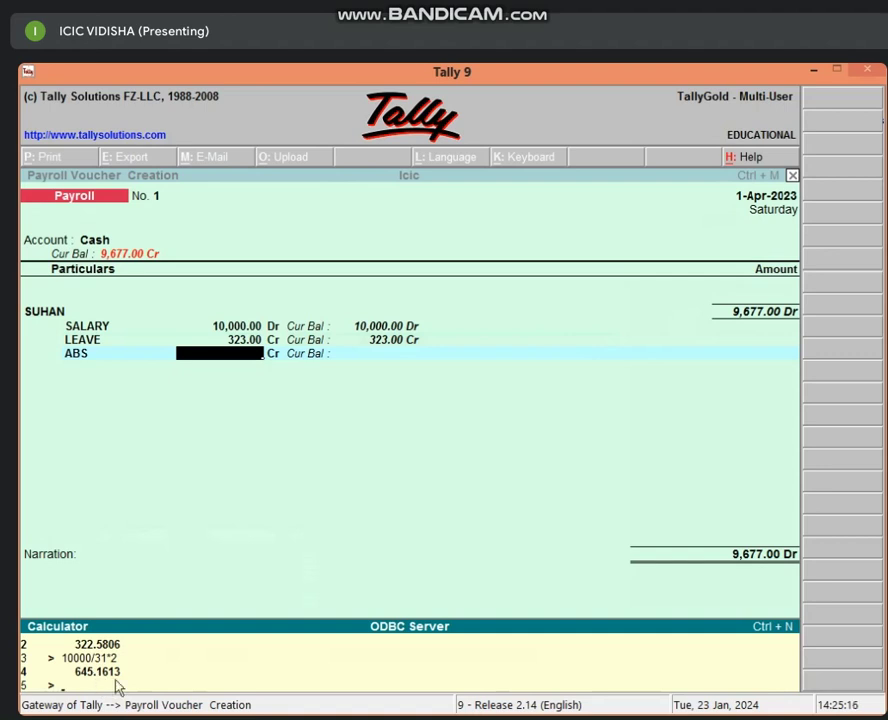
Switch to Excel, enter 10000 in cell C4, and calculate two days' pay in D4 with the formula =C4/31*2.
left_click(811, 70)
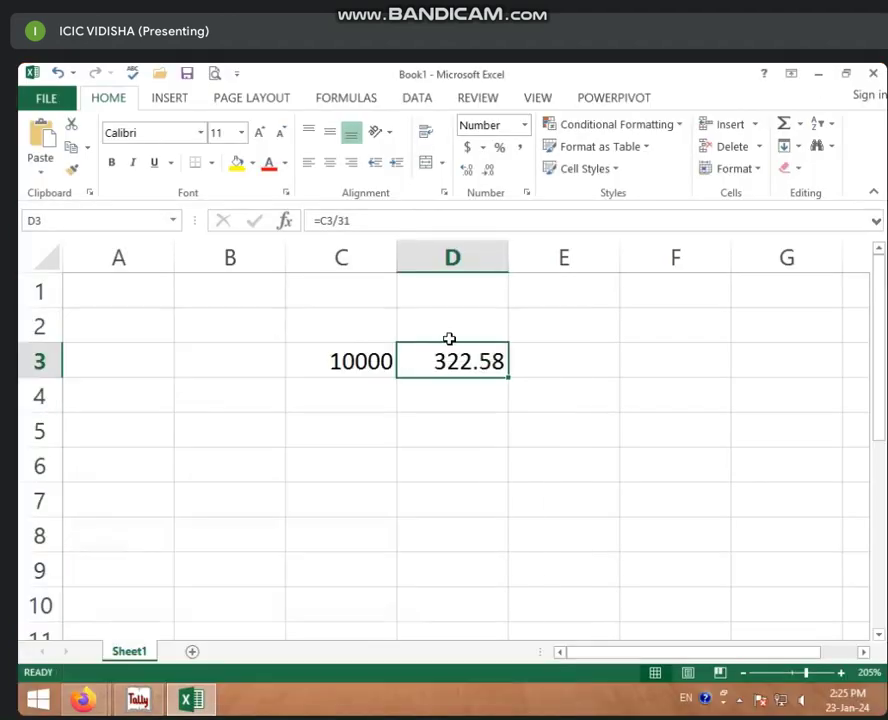
left_click(351, 395)
type("10000")
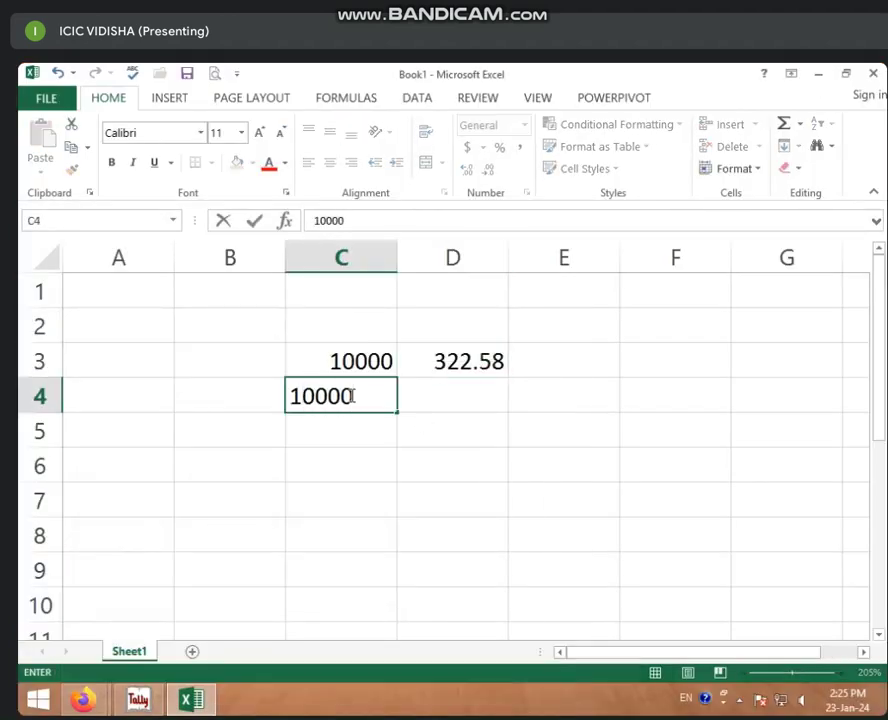
left_click(409, 398)
type("=")
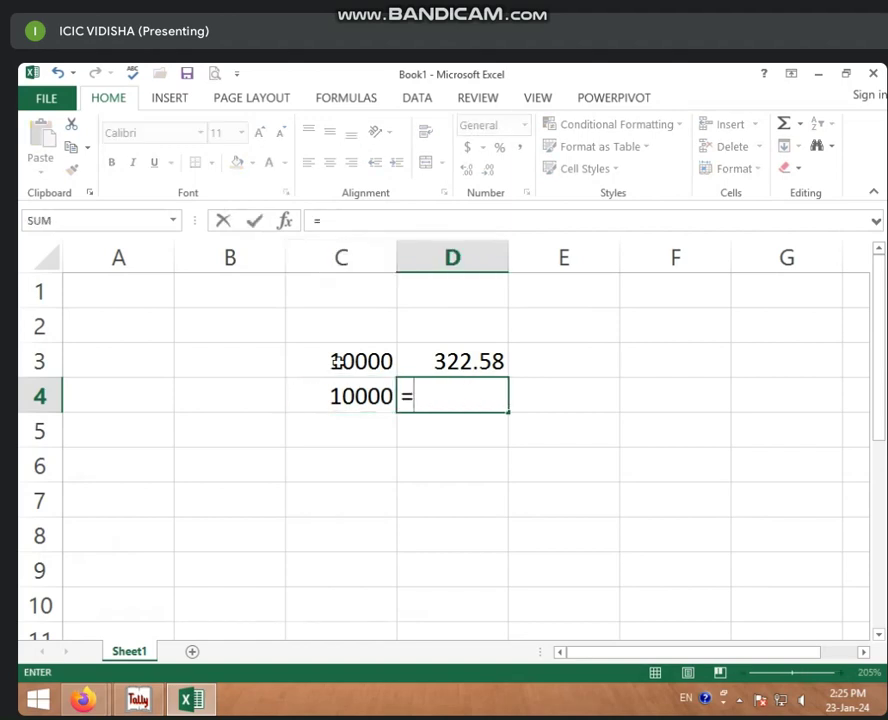
left_click(336, 394)
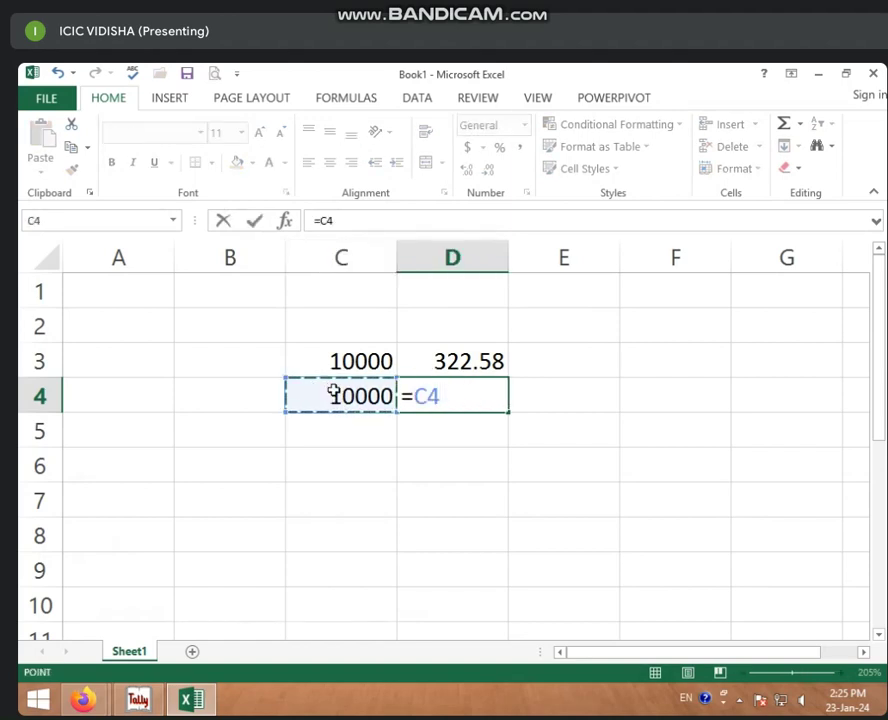
type("/31*2")
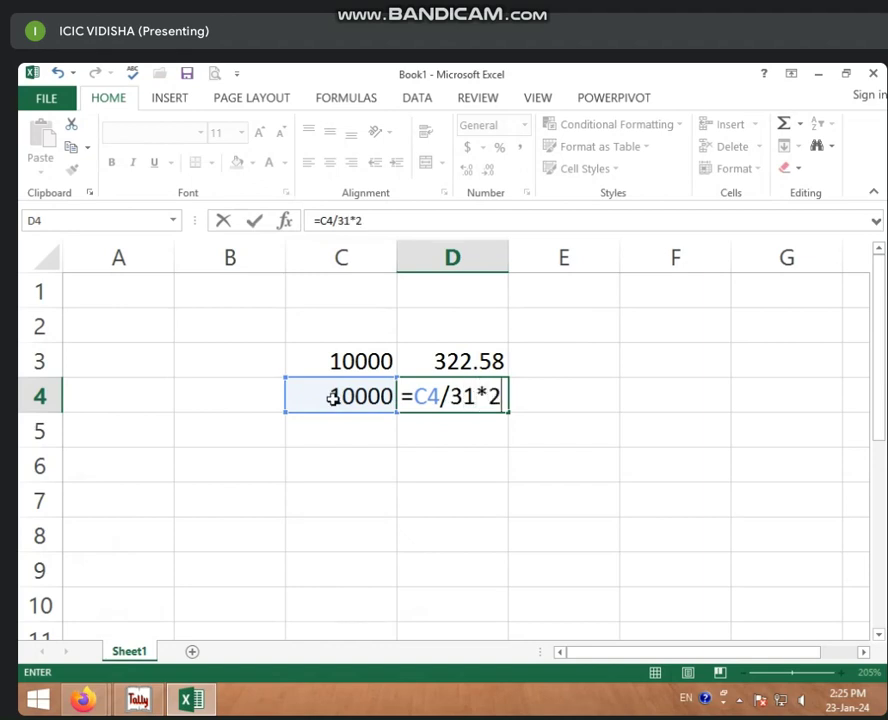
key("Return")
Reduce the display of cell D4 to two decimal places.
left_click(446, 394)
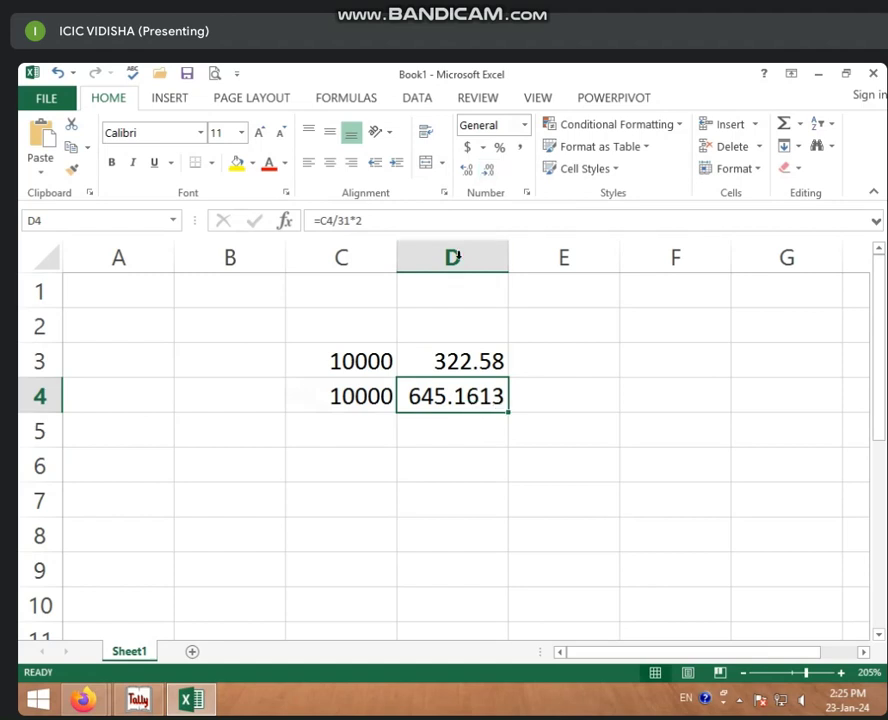
left_click(490, 172)
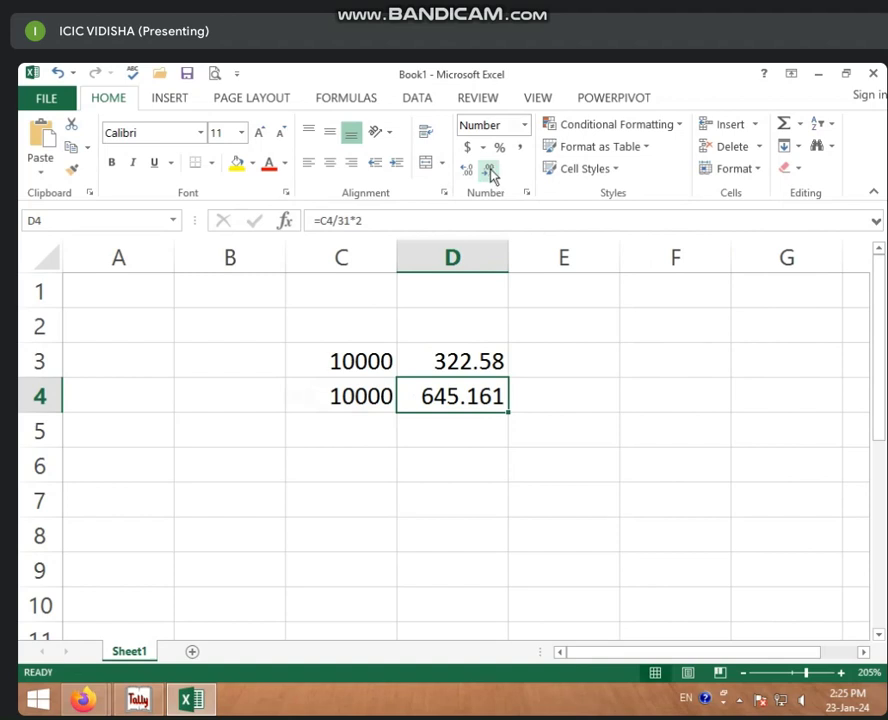
left_click(491, 175)
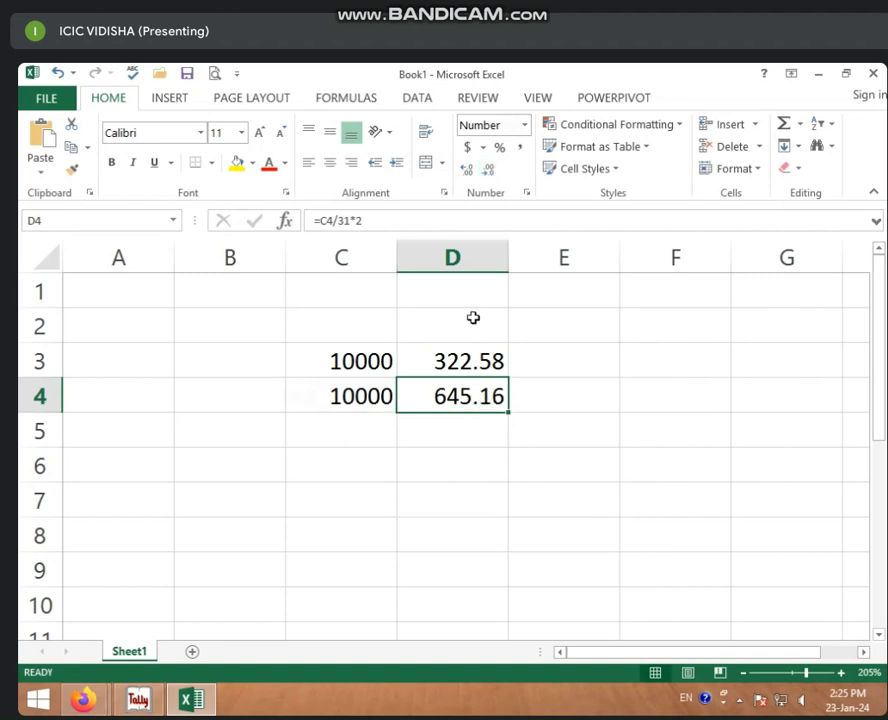
Show D4 with fewer decimal places, extend it to four, and return it to two decimal places.
left_click(489, 176)
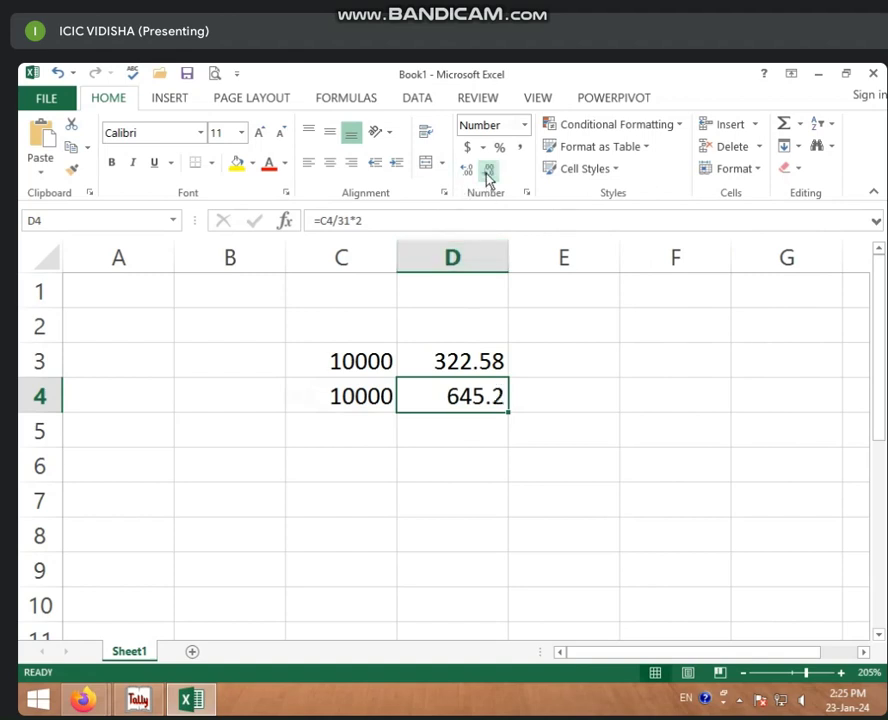
left_click(467, 173)
left_click(467, 175)
left_click(466, 178)
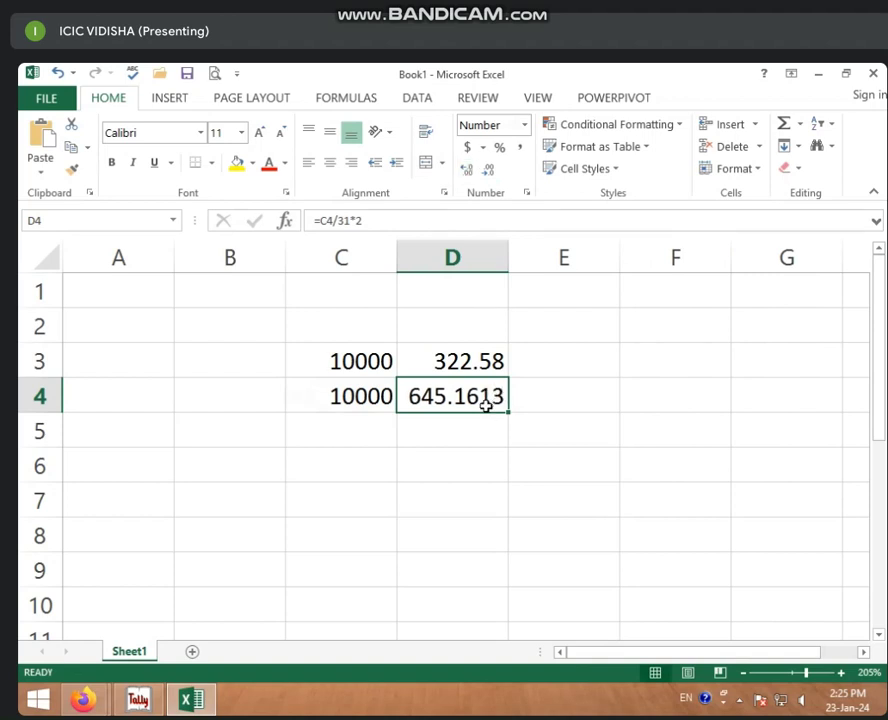
left_click(492, 184)
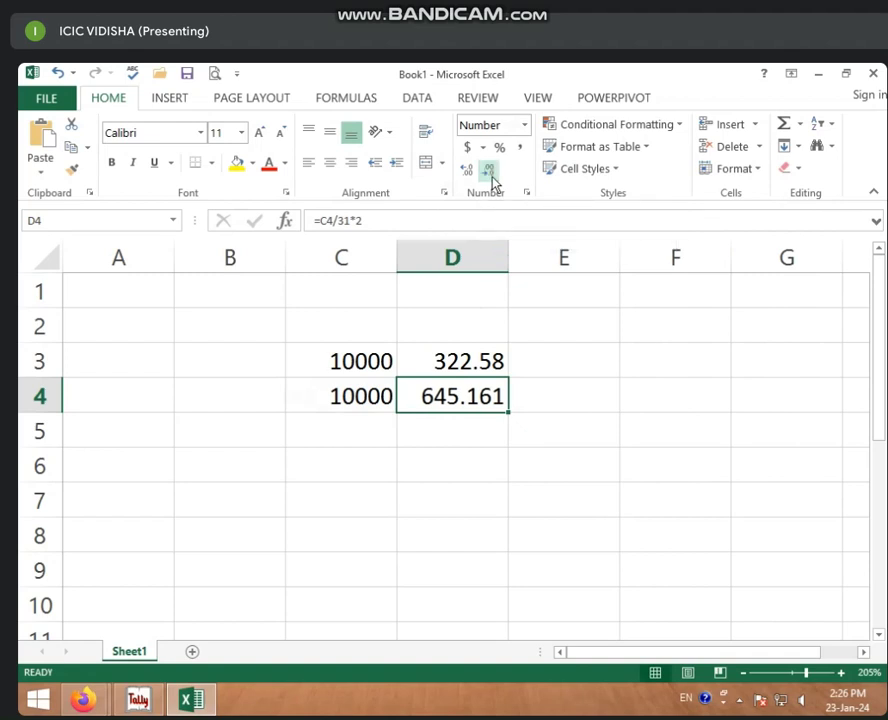
left_click(493, 184)
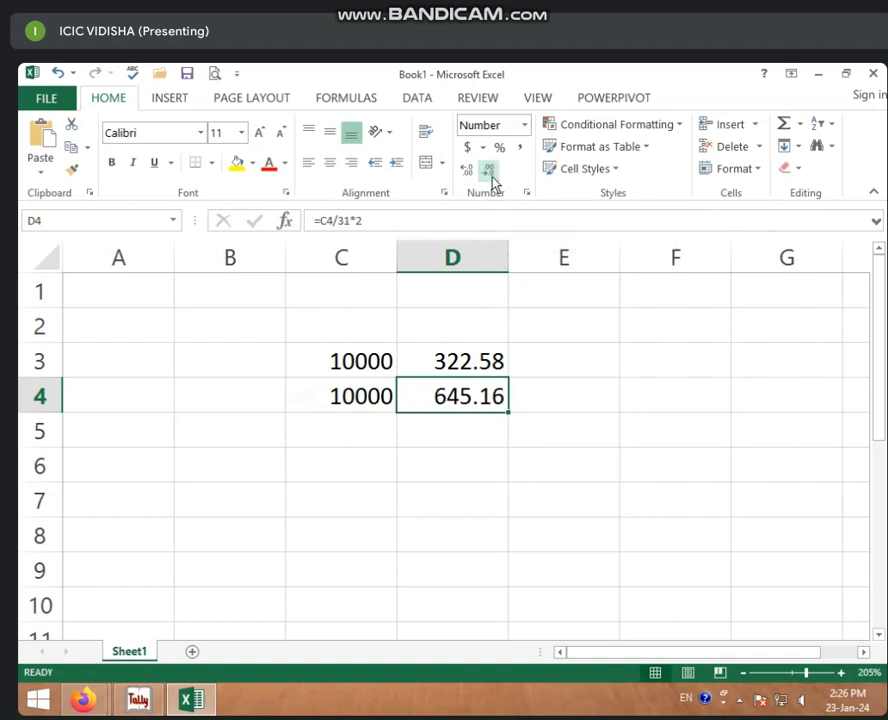